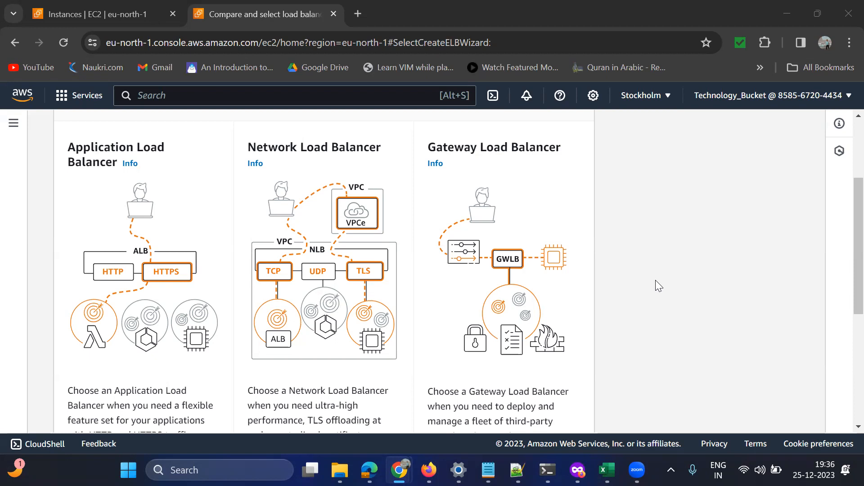
# Compare the diagrams and descriptions of the Application, Network and Gateway load balancer types
pyautogui.scroll(-3, 648, 280)
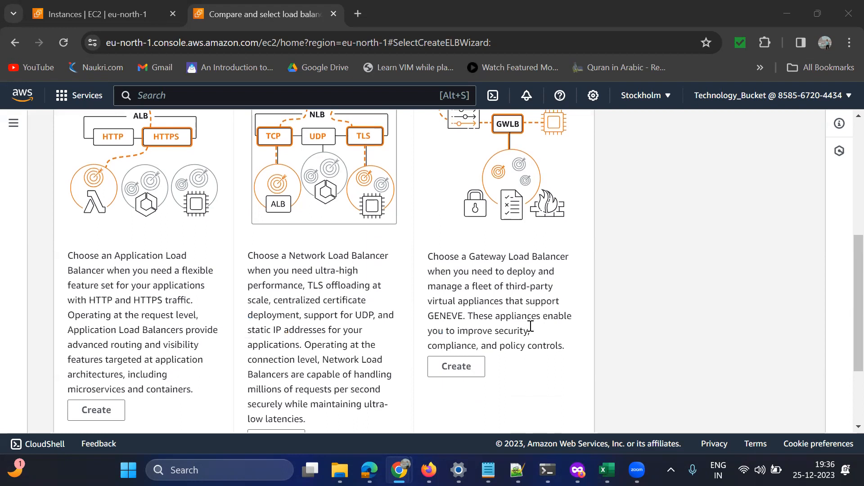
pyautogui.scroll(4, 635, 278)
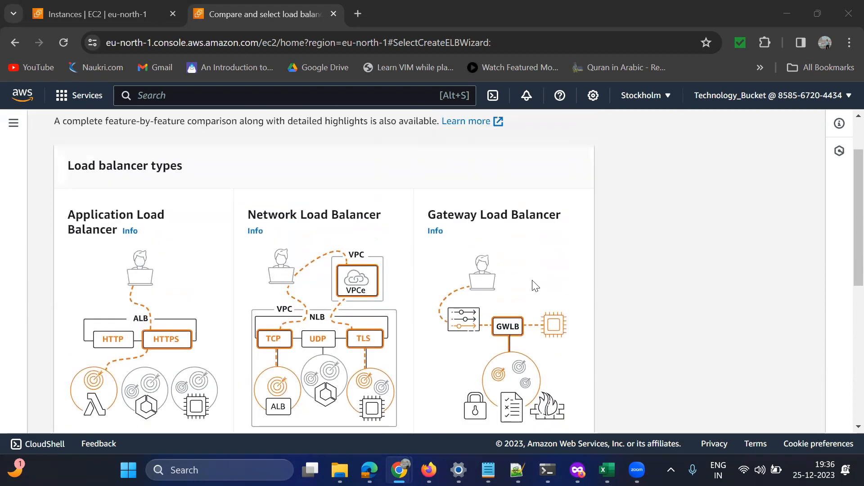
pyautogui.scroll(-4, 533, 284)
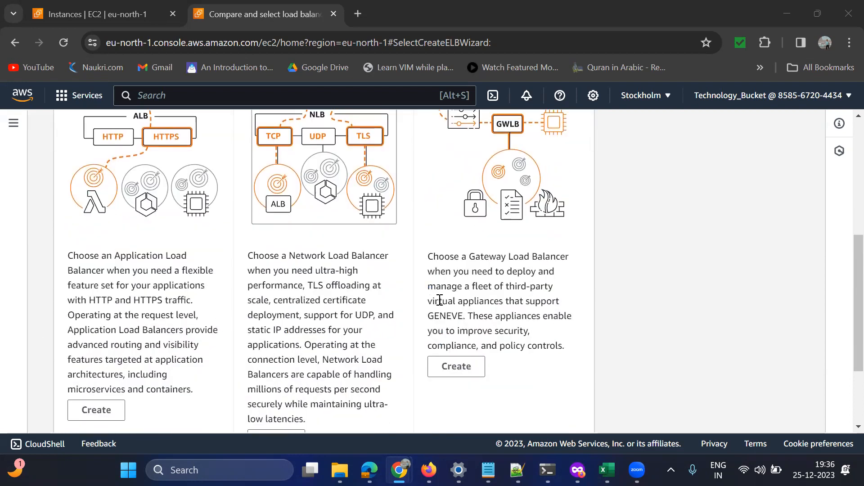
pyautogui.scroll(5, 433, 311)
pyautogui.scroll(-4, 414, 310)
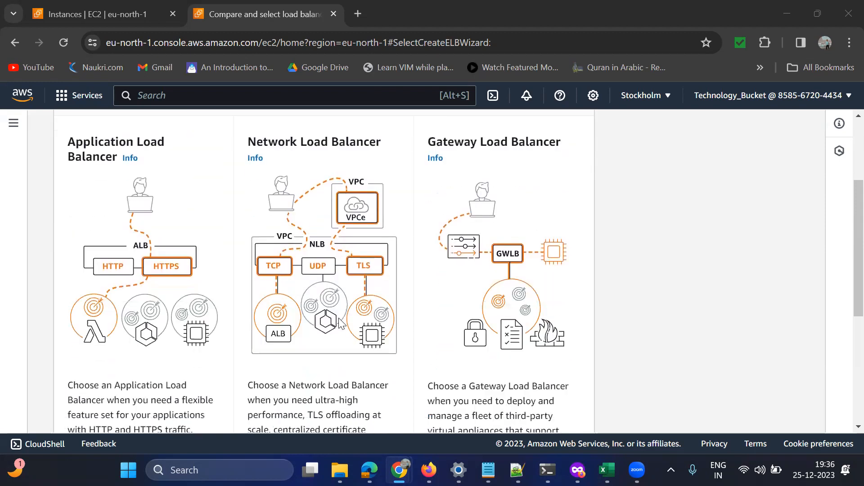
pyautogui.scroll(4, 459, 245)
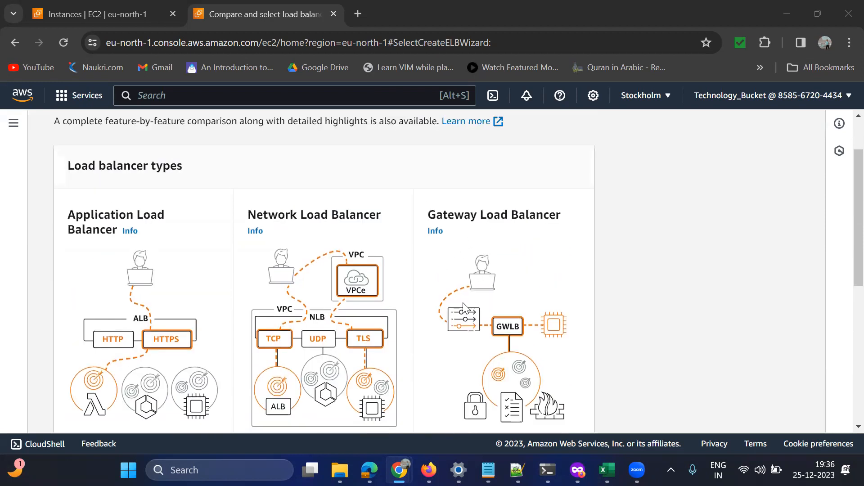
pyautogui.scroll(-4, 465, 309)
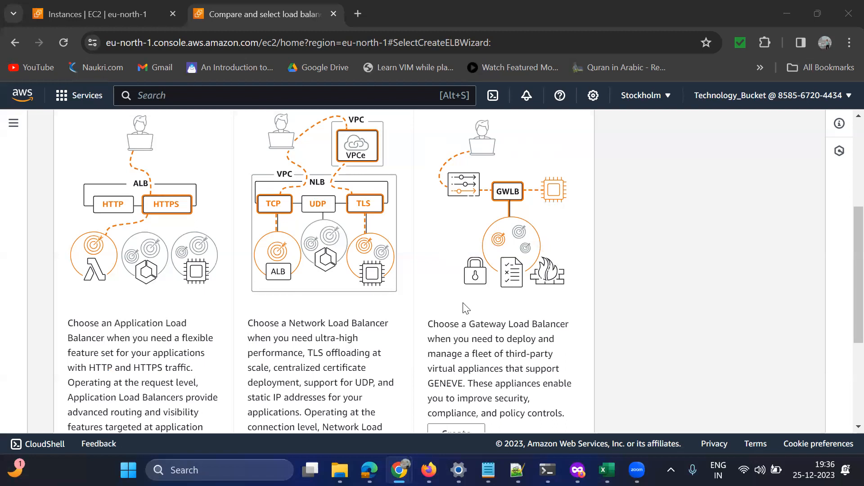
pyautogui.scroll(-2, 399, 362)
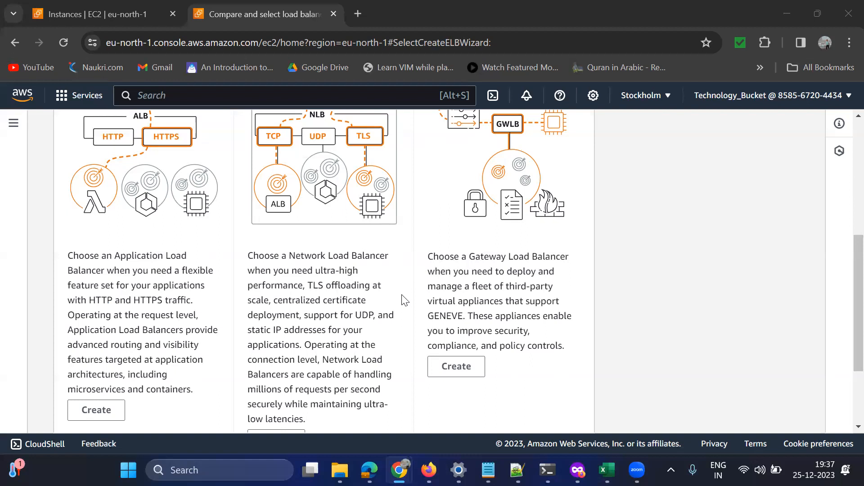
pyautogui.scroll(1, 405, 299)
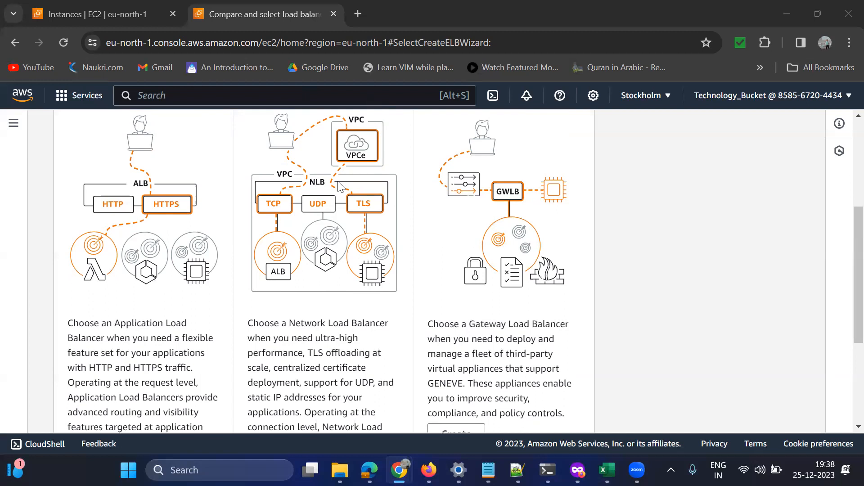
pyautogui.scroll(-1, 372, 212)
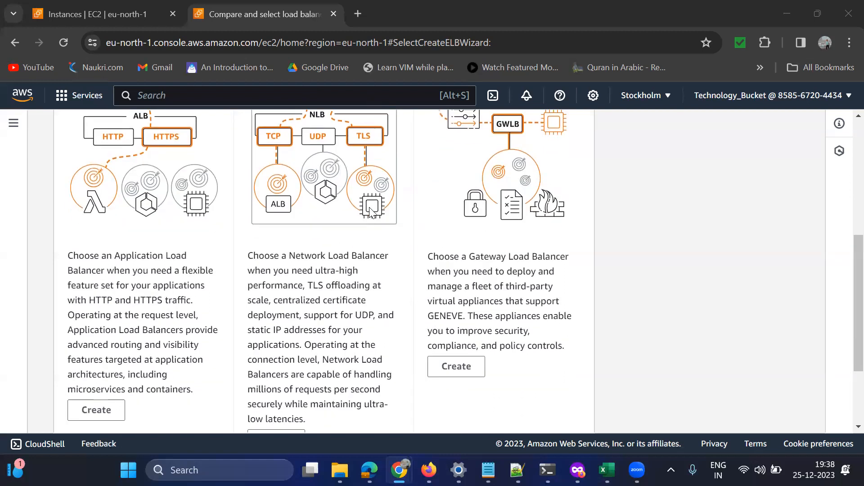
pyautogui.scroll(-2, 371, 211)
pyautogui.scroll(4, 372, 211)
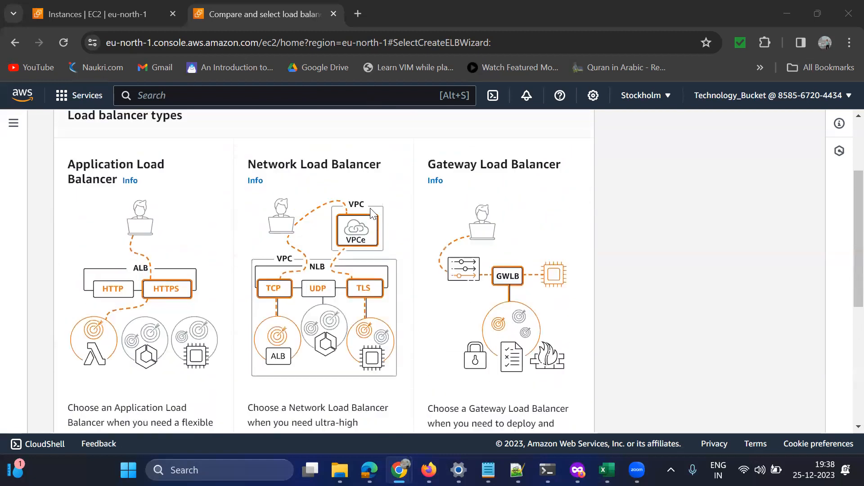
# Go to the EC2 service from the console home and open its Load Balancers list, enlarging the list area
pyautogui.click(23, 95)
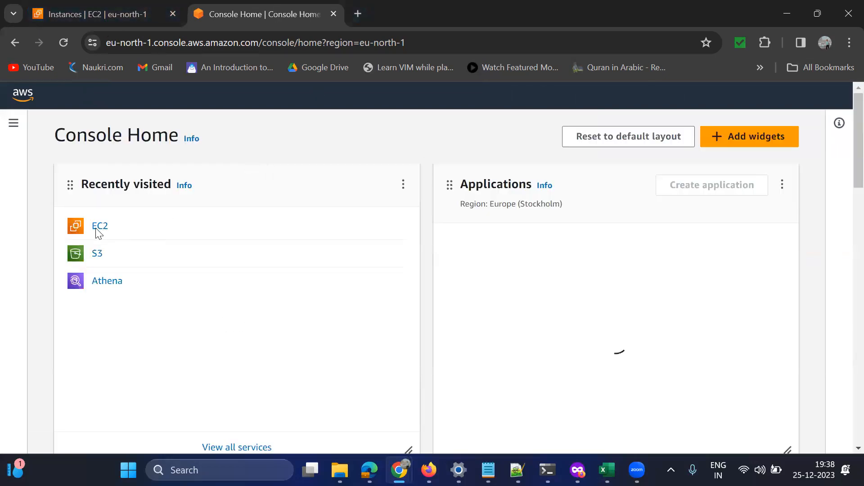
pyautogui.click(100, 226)
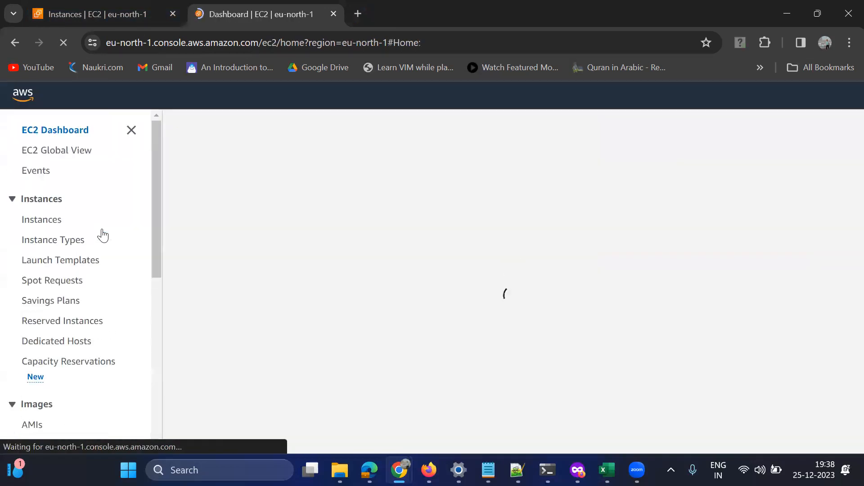
pyautogui.scroll(-7, 102, 272)
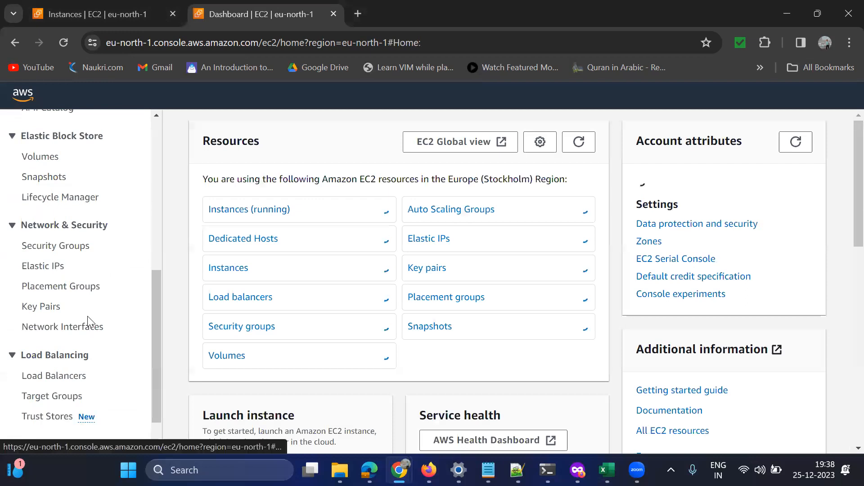
pyautogui.scroll(-1, 68, 328)
pyautogui.click(51, 333)
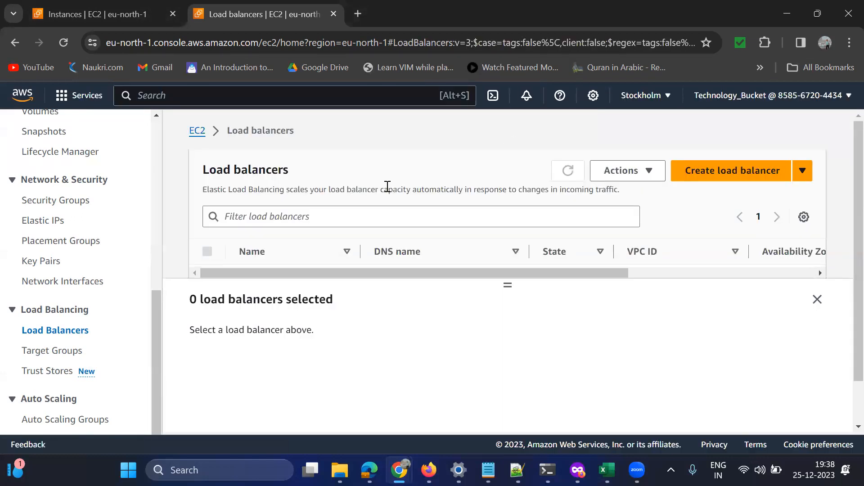
pyautogui.moveTo(508, 285); pyautogui.dragTo(508, 331)
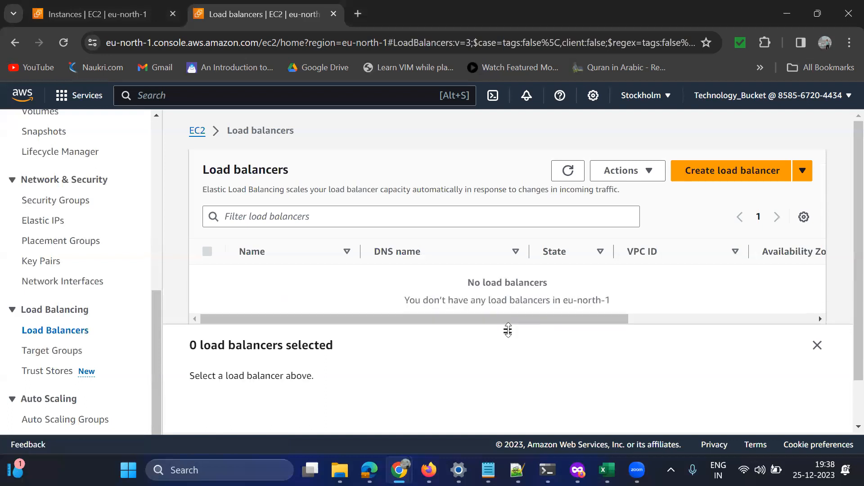
# Start creating a load balancer and choose the Network Load Balancer type after reviewing the available types
pyautogui.click(723, 180)
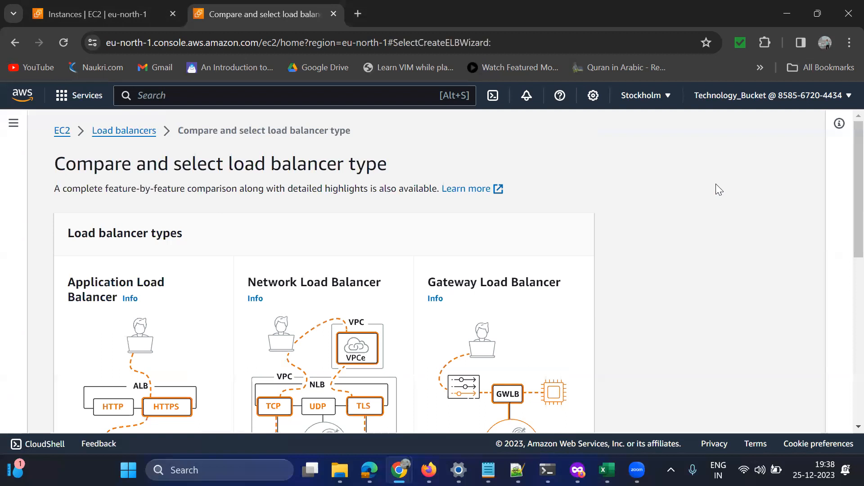
pyautogui.scroll(-3, 706, 189)
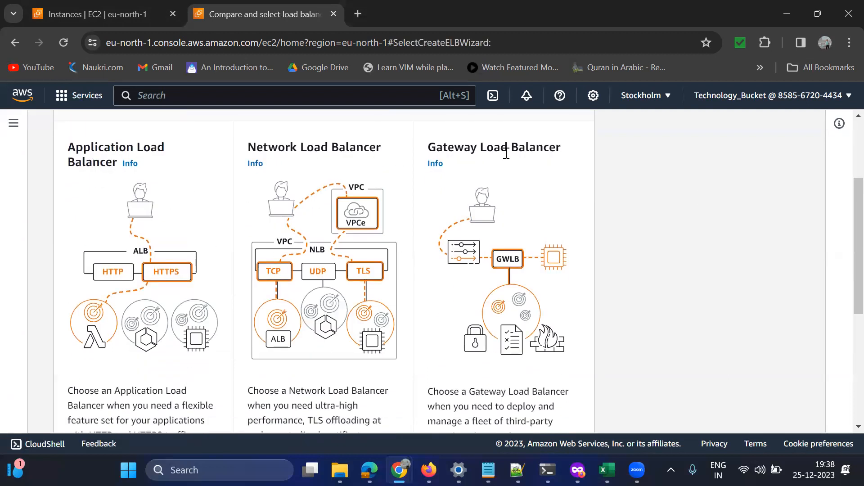
pyautogui.scroll(-2, 503, 217)
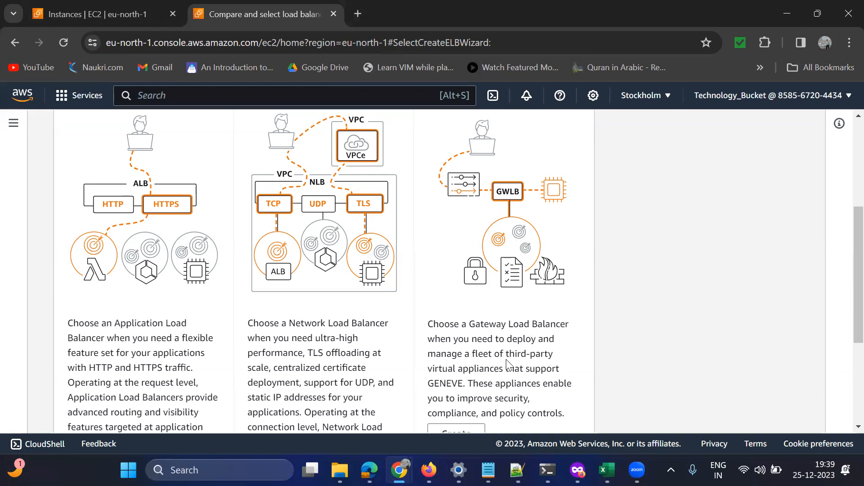
pyautogui.scroll(-1, 507, 356)
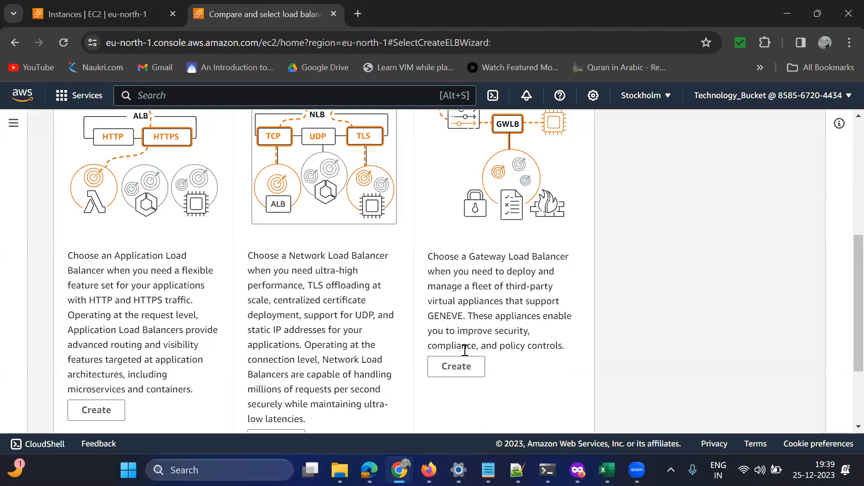
pyautogui.scroll(-1, 551, 346)
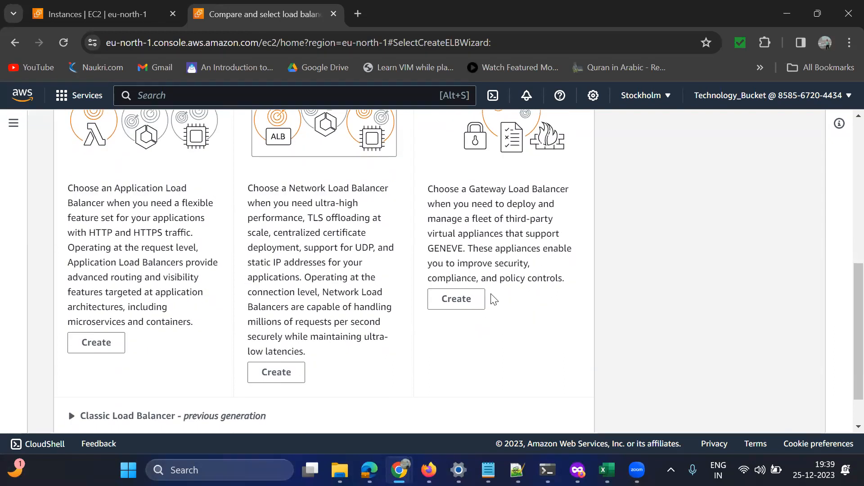
pyautogui.scroll(1, 491, 322)
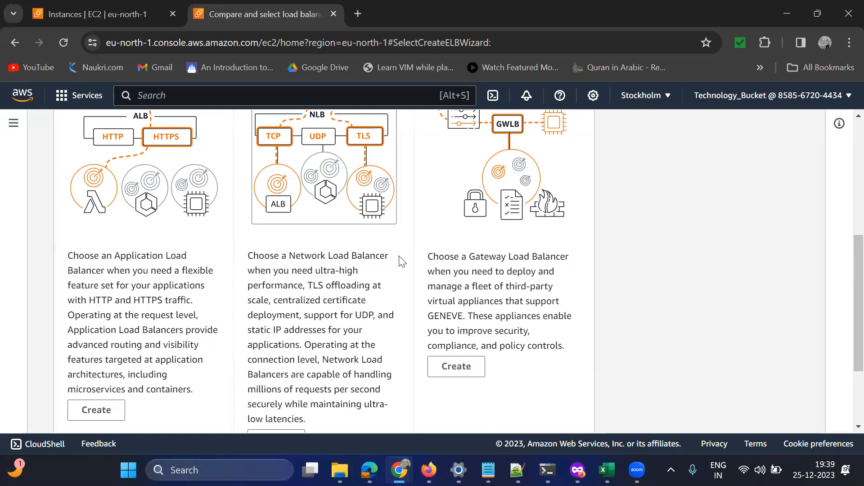
pyautogui.scroll(2, 337, 250)
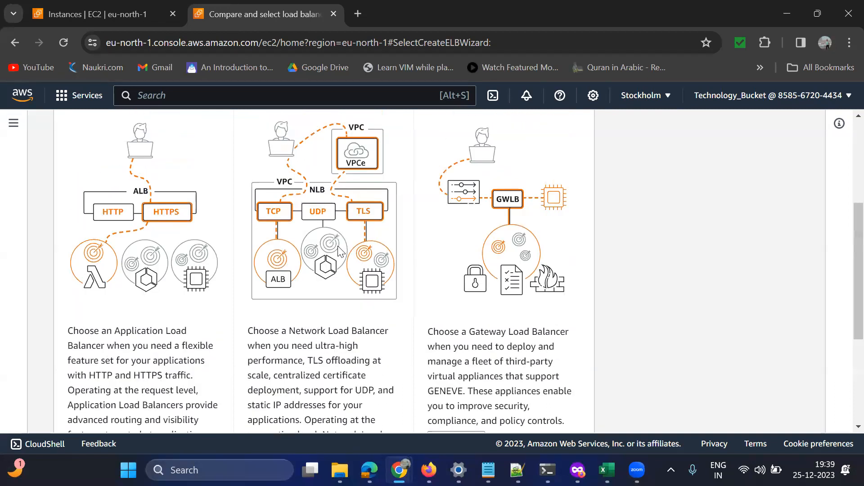
pyautogui.scroll(-3, 351, 293)
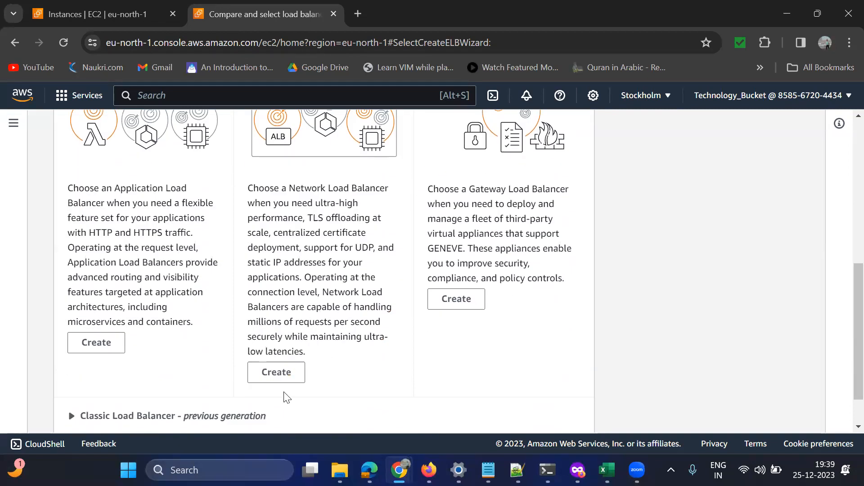
pyautogui.click(276, 377)
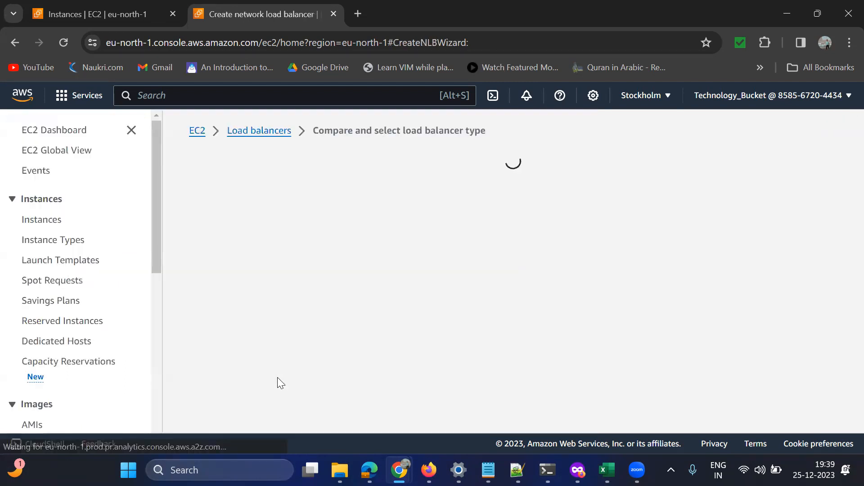
# Name the network load balancer with a first name followed by "-demo-nlb"
pyautogui.scroll(-2, 669, 247)
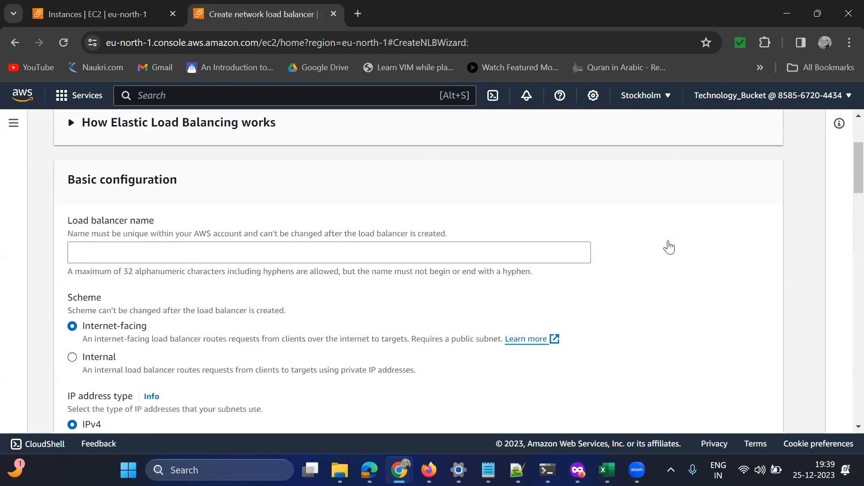
pyautogui.click(104, 250)
pyautogui.write('arh')
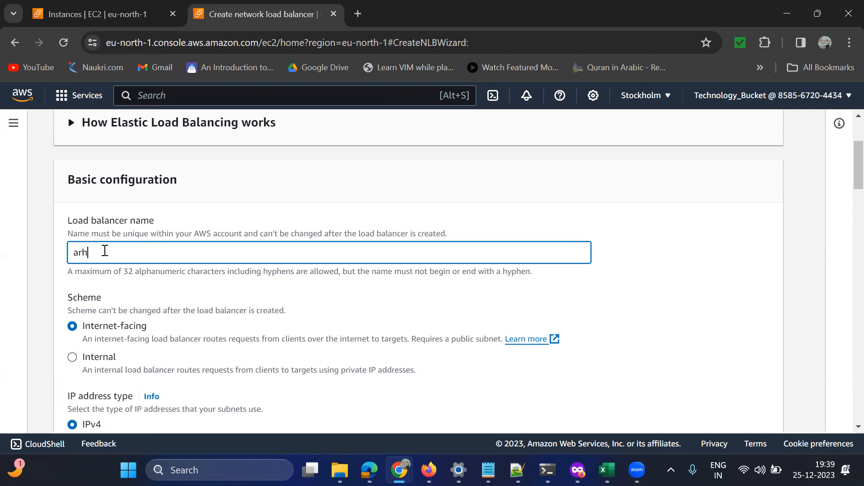
pyautogui.write('am-demo-nlb')
# Map the load balancer to the availability zones eu-north-1a, eu-north-1b and eu-north-1c in the network mapping
pyautogui.scroll(-1, 257, 272)
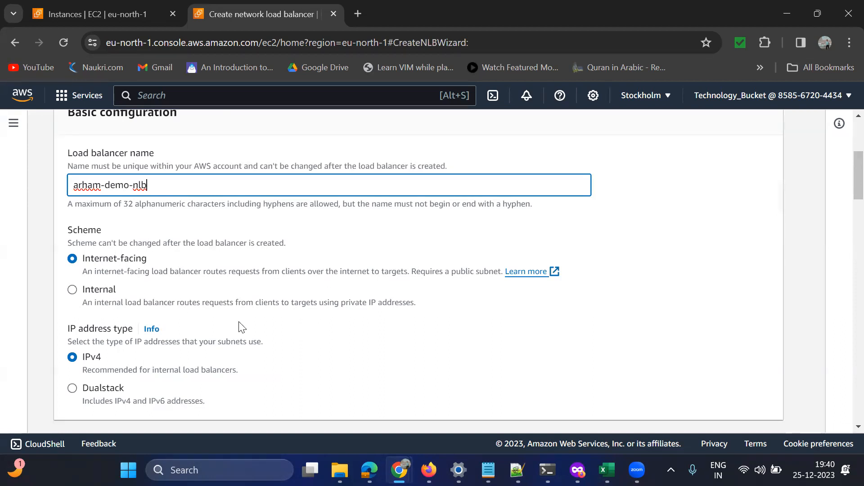
pyautogui.scroll(-3, 241, 326)
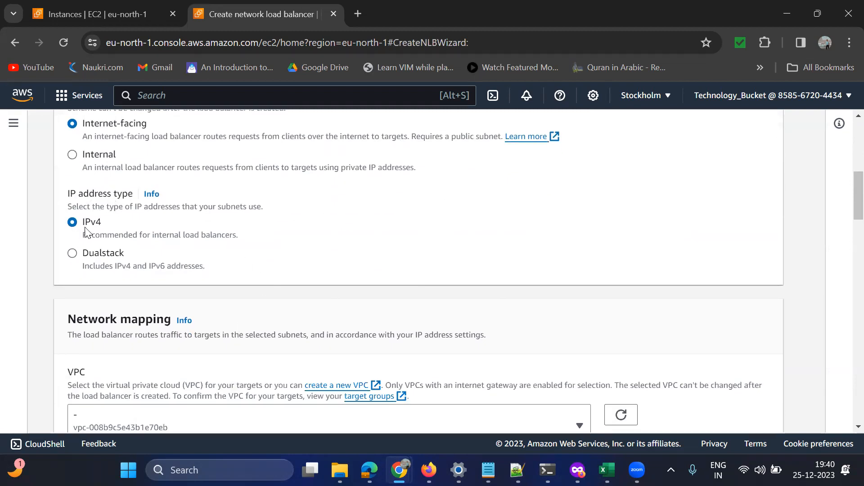
pyautogui.scroll(-1, 287, 256)
pyautogui.scroll(-3, 286, 256)
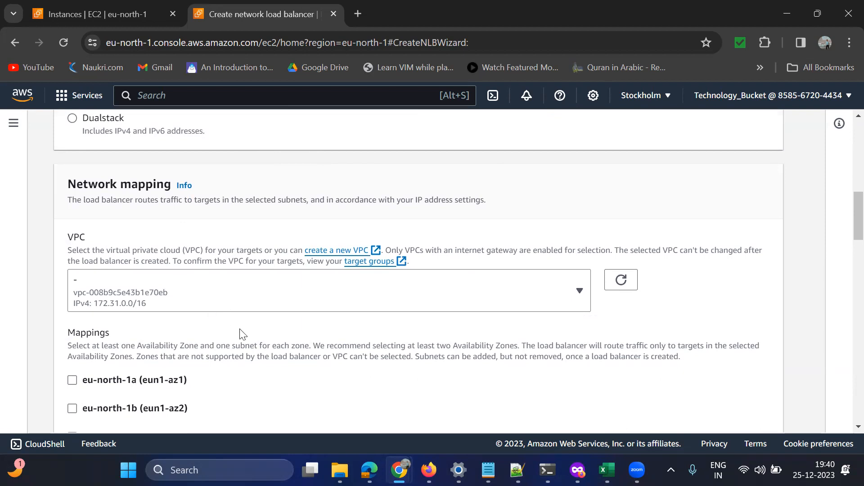
pyautogui.scroll(-2, 241, 332)
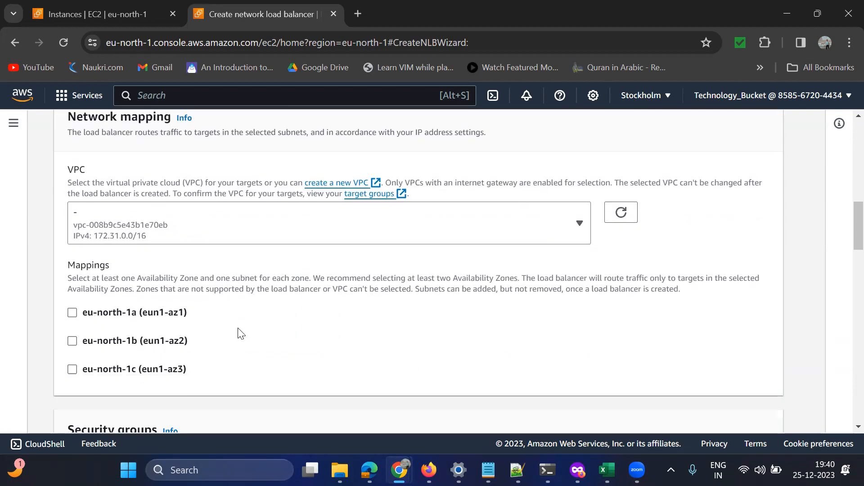
pyautogui.click(71, 317)
pyautogui.scroll(-4, 98, 251)
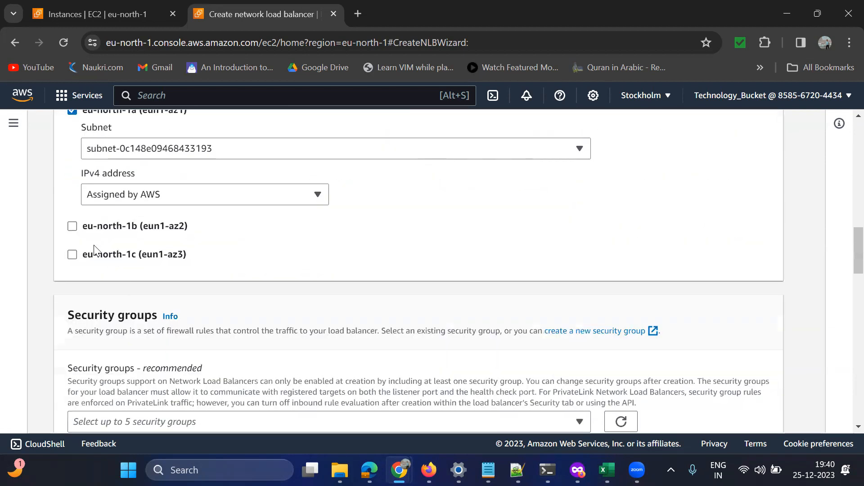
pyautogui.click(73, 228)
pyautogui.scroll(-3, 76, 234)
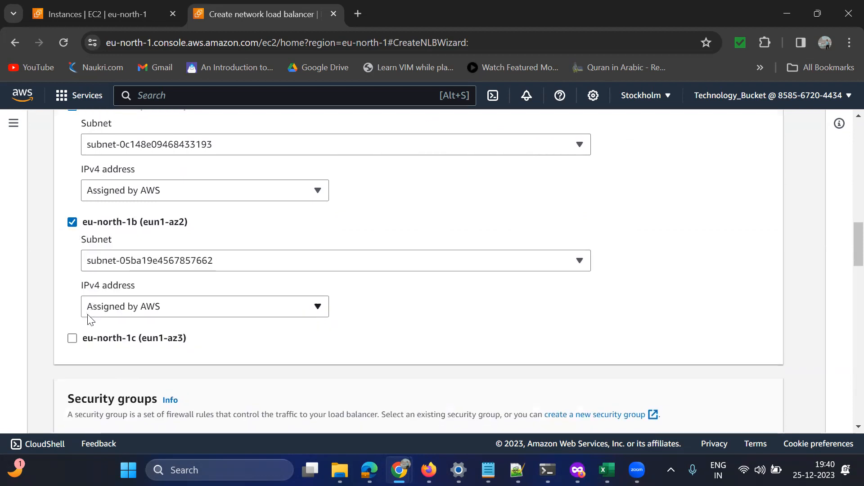
pyautogui.click(72, 207)
pyautogui.scroll(-4, 349, 283)
# Check the available IPv4 address options for the eu-north-1c subnet without changing the selection
pyautogui.scroll(3, 349, 283)
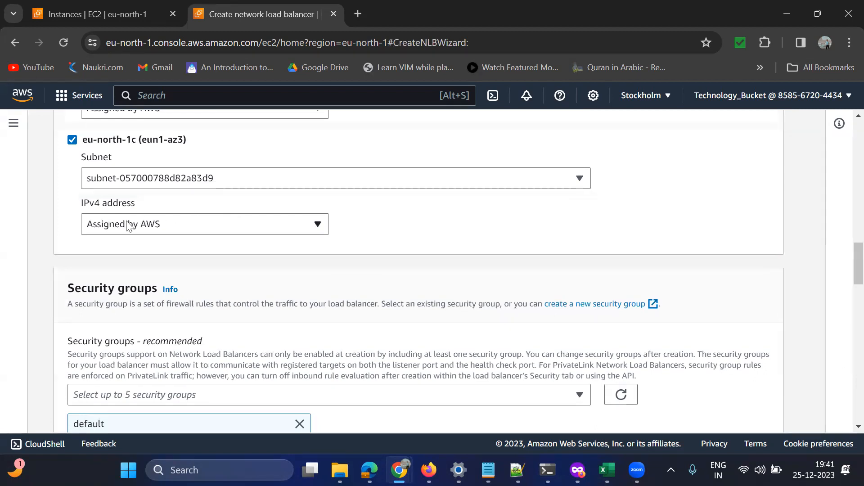
pyautogui.click(180, 229)
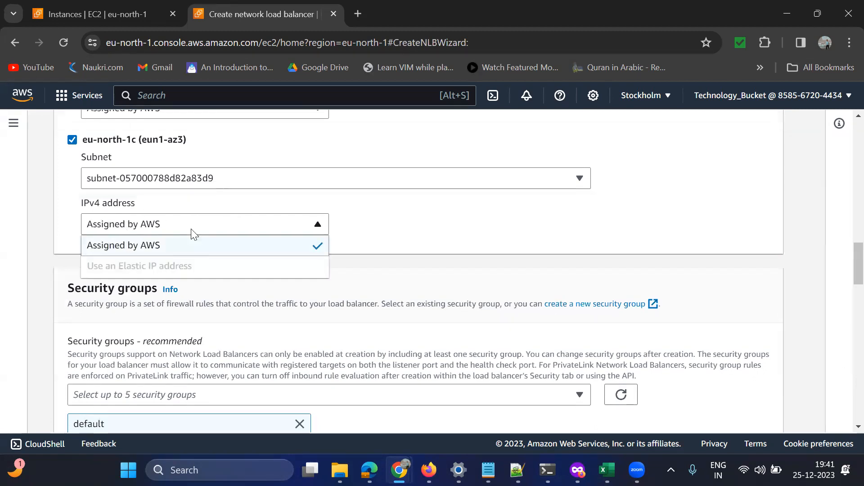
pyautogui.click(400, 222)
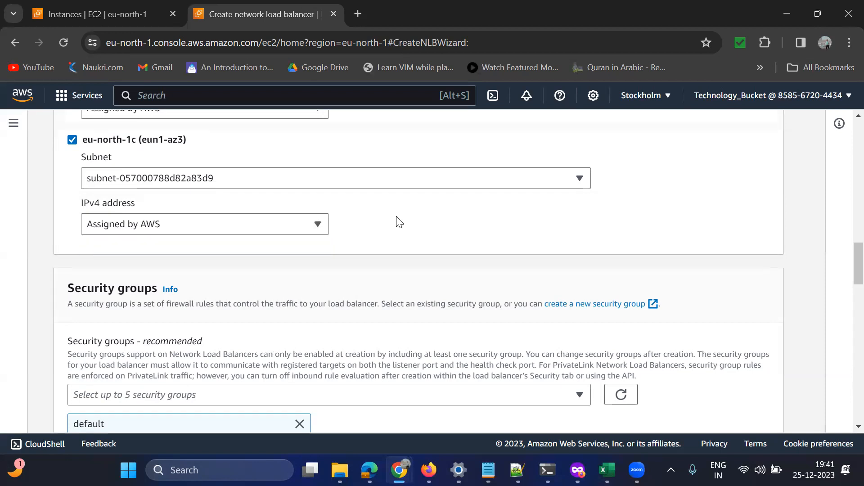
# Remove the default security group from the load balancer and start creating a new security group
pyautogui.scroll(-3, 411, 326)
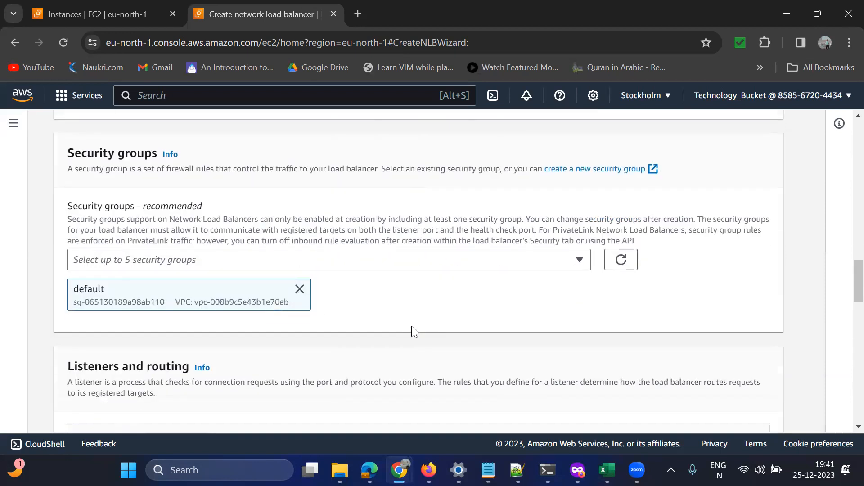
pyautogui.click(299, 290)
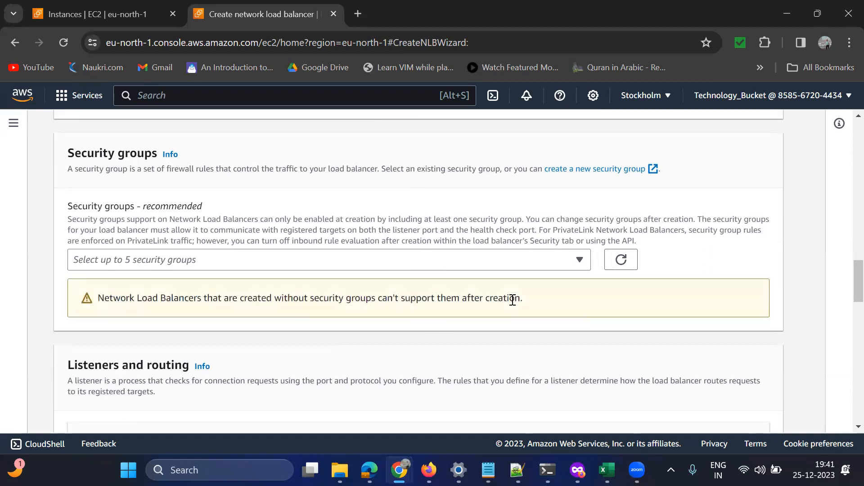
pyautogui.click(604, 171)
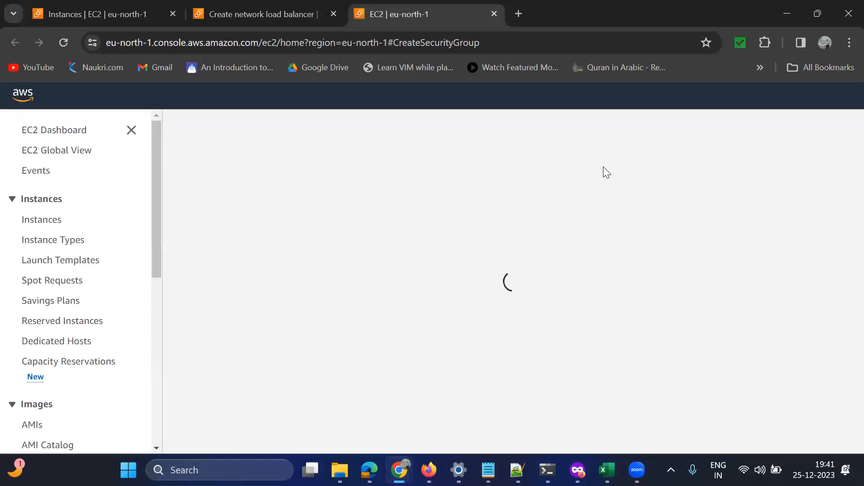
pyautogui.scroll(-6, 603, 172)
pyautogui.scroll(2, 571, 171)
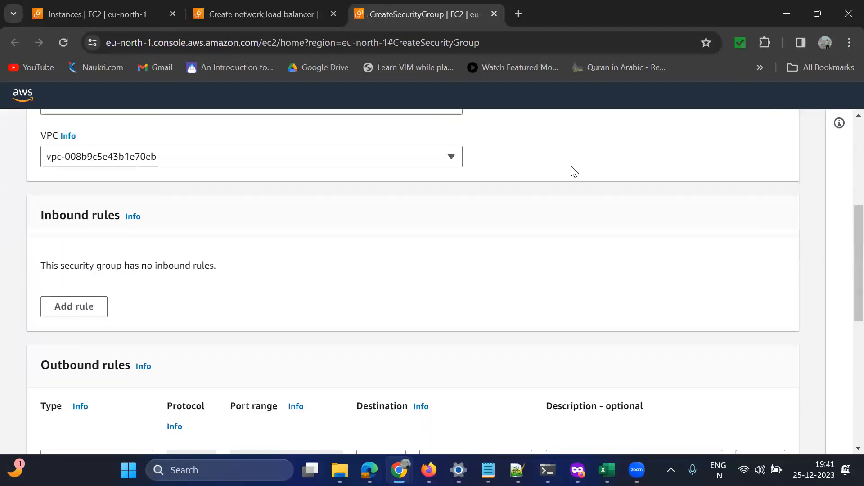
pyautogui.scroll(2, 573, 172)
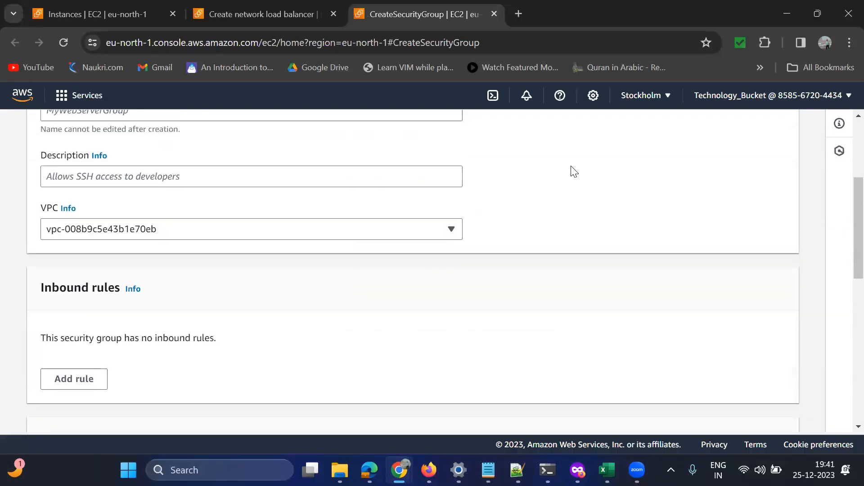
# Enter "sg-nlb" as both the name and the description of the new security group
pyautogui.scroll(4, 512, 243)
pyautogui.click(126, 250)
pyautogui.write('sg-nlb')
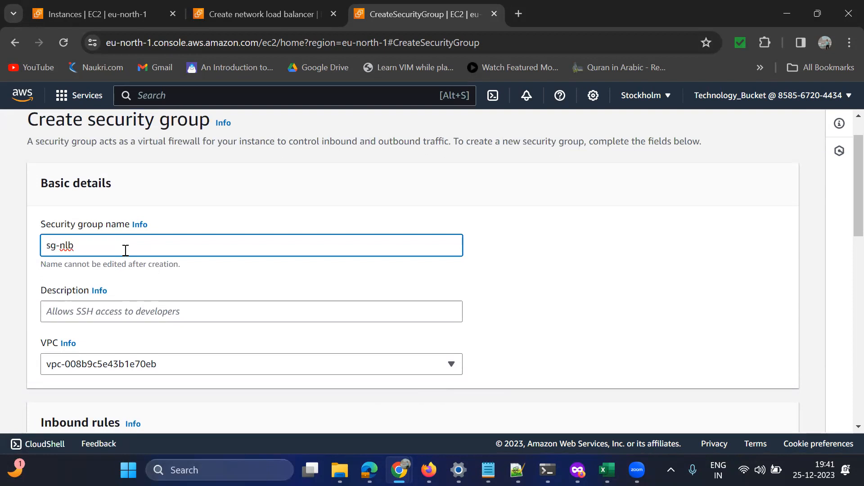
pyautogui.moveTo(79, 247); pyautogui.dragTo(36, 251)
pyautogui.hotkey('ctrl', 'c')
pyautogui.click(80, 305)
pyautogui.hotkey('ctrl', 'v')
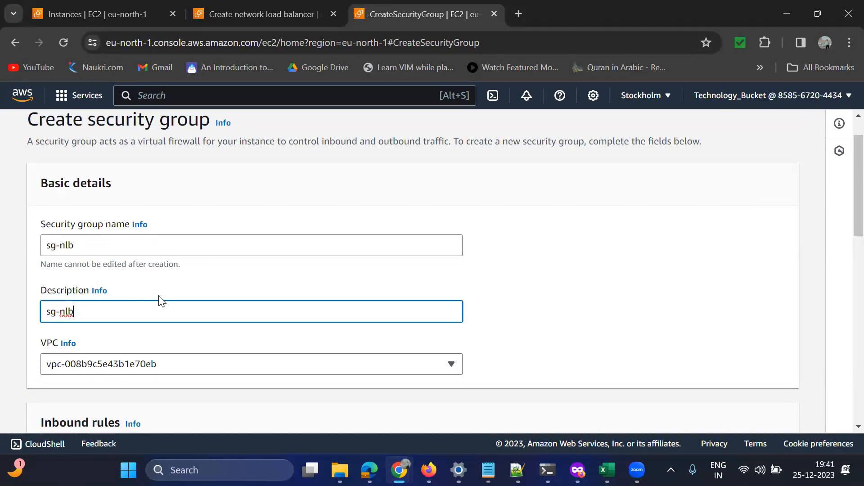
# Add an inbound rule of type HTTP with the source Anywhere-IPv4 to the security group
pyautogui.scroll(-3, 540, 277)
pyautogui.scroll(-3, 270, 297)
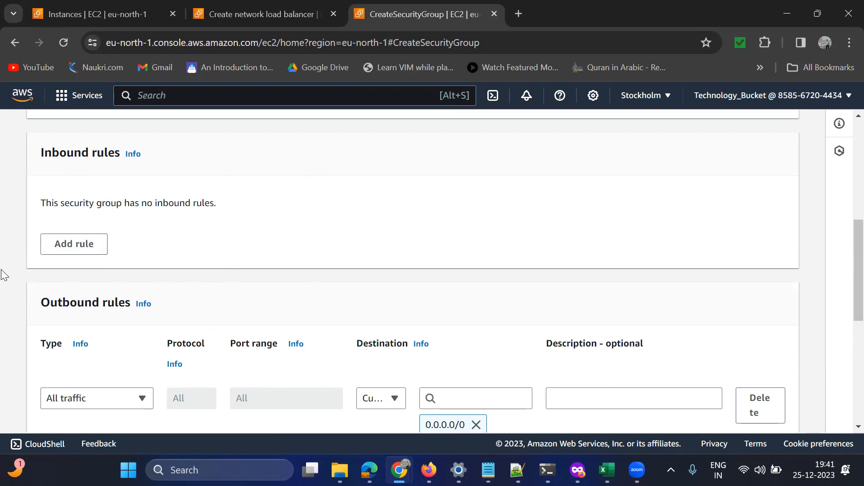
pyautogui.click(82, 245)
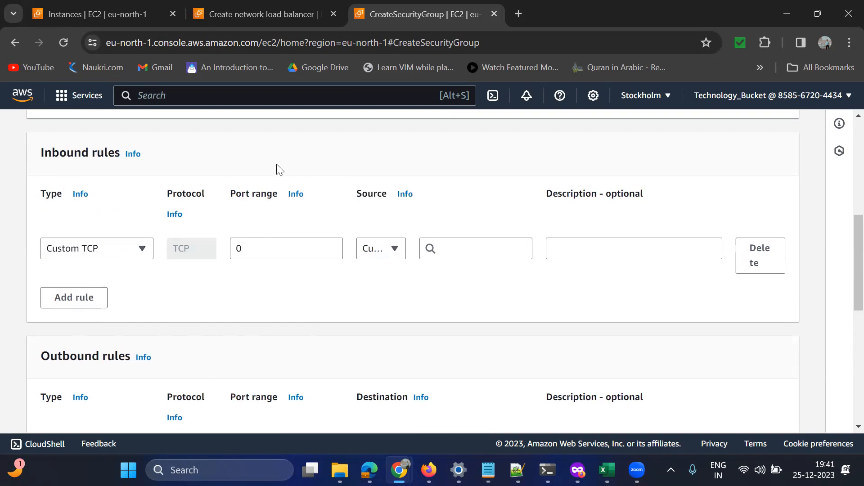
pyautogui.click(137, 256)
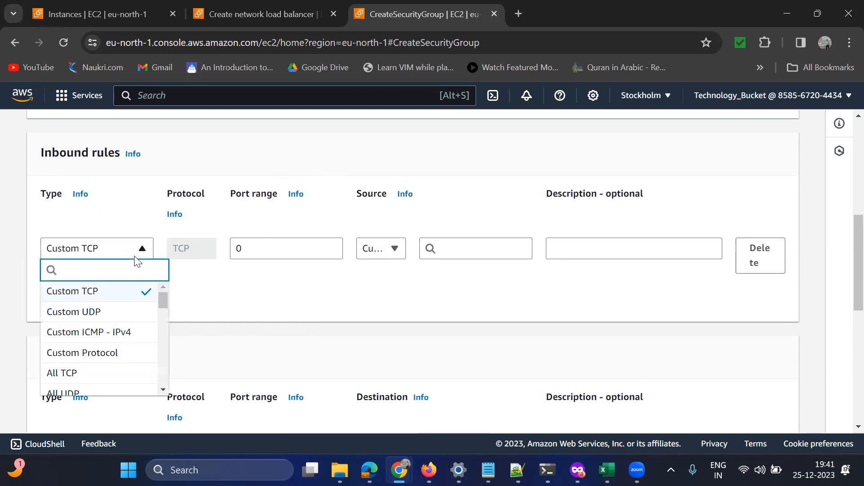
pyautogui.scroll(-3, 96, 368)
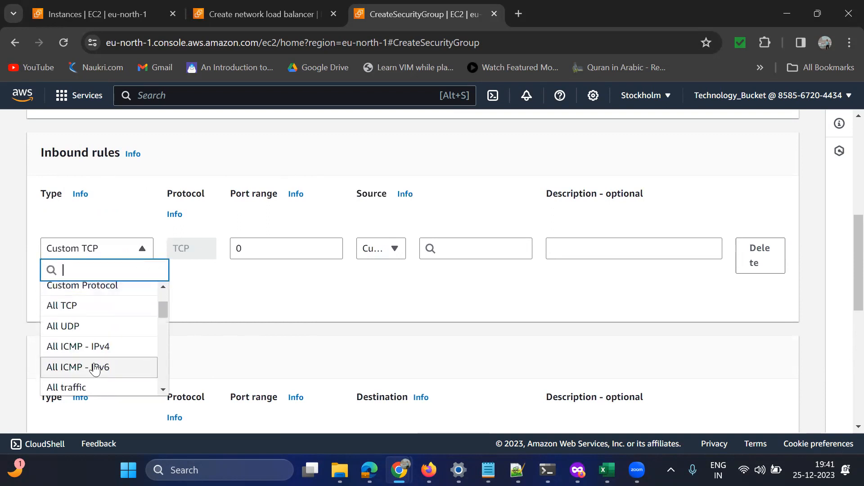
pyautogui.scroll(-3, 84, 347)
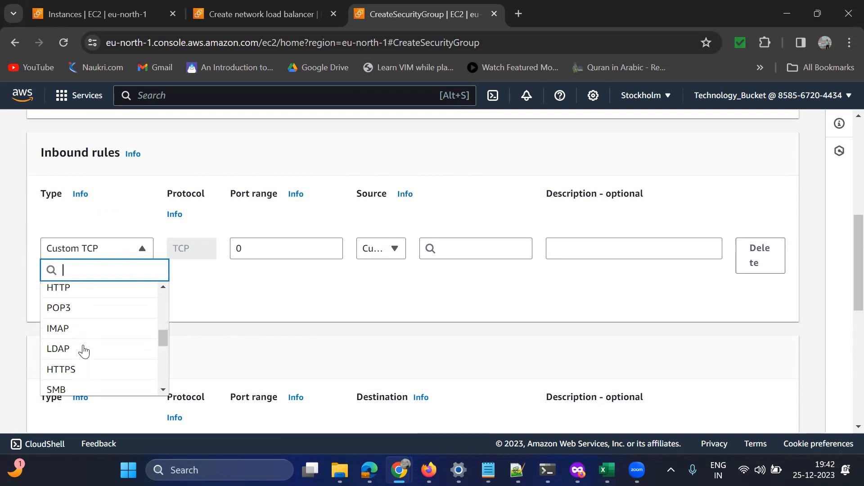
pyautogui.click(72, 291)
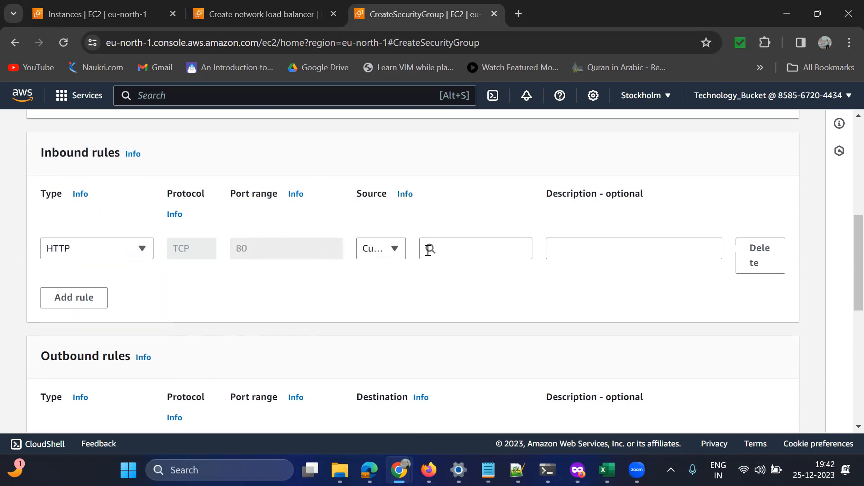
pyautogui.click(394, 249)
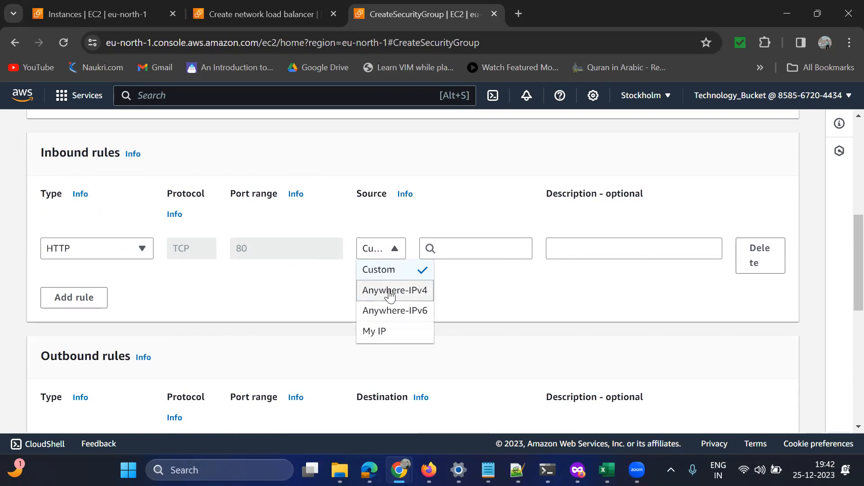
pyautogui.click(405, 291)
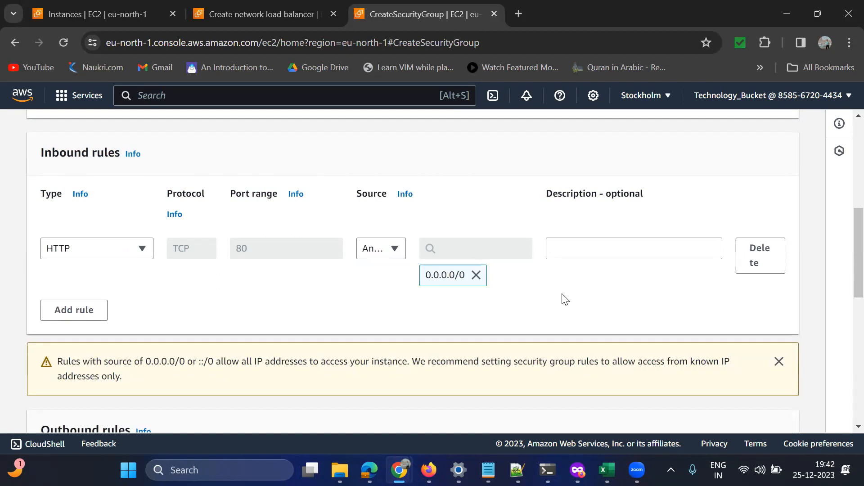
# Try to create the security group under the name "sg-nlb"
pyautogui.scroll(-10, 565, 299)
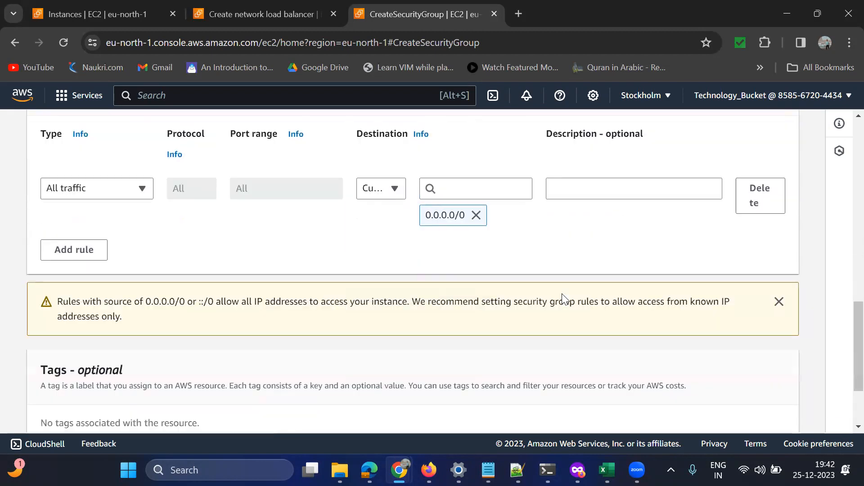
pyautogui.scroll(-1, 565, 299)
pyautogui.click(753, 396)
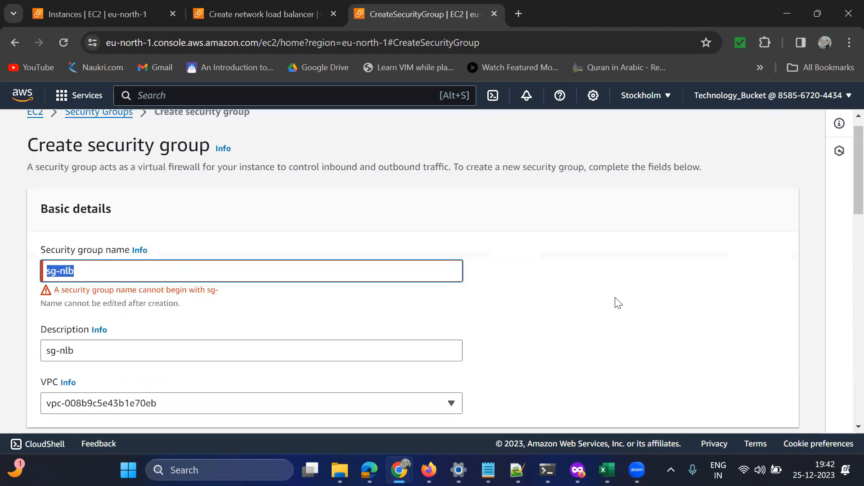
# Change the security group name to "nlb-sg" and create the security group
pyautogui.scroll(-1, 516, 302)
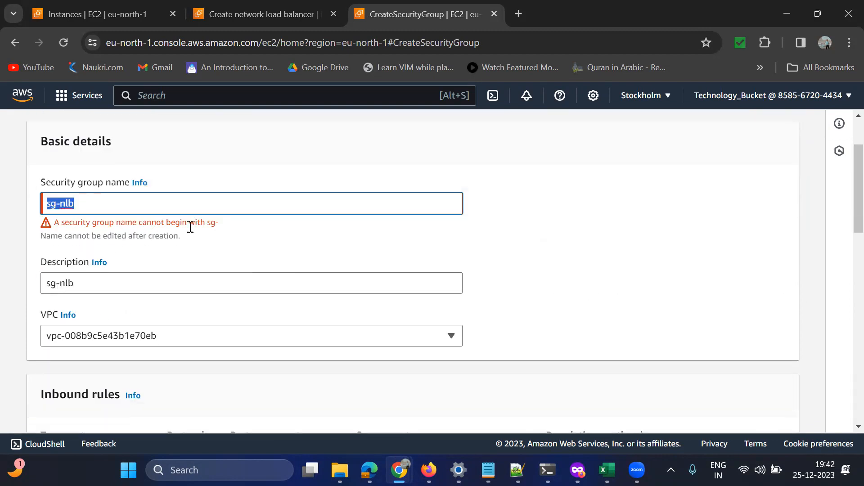
pyautogui.click(58, 203)
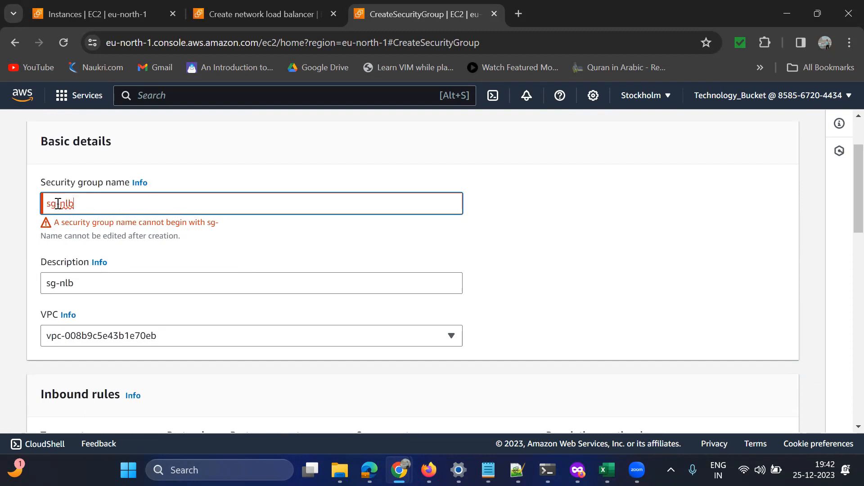
pyautogui.keyDown('shift'); pyautogui.click(44, 205); pyautogui.keyUp('shift')
pyautogui.press('BackSpace')
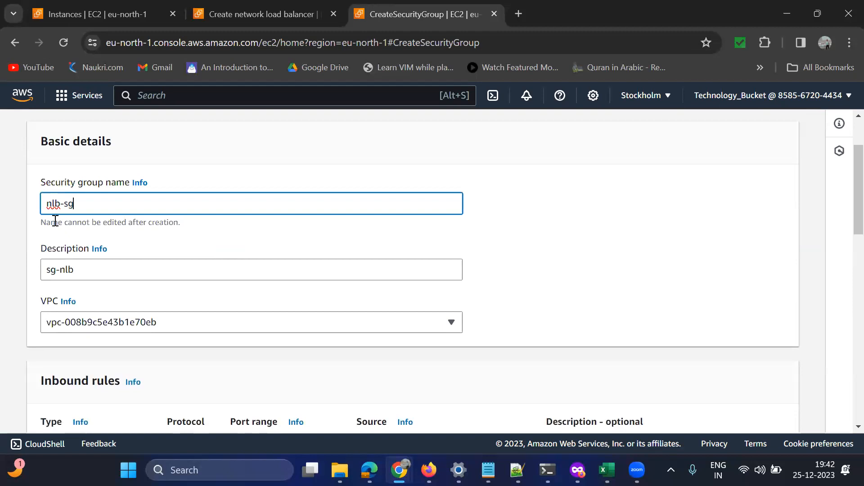
pyautogui.scroll(-10, 550, 260)
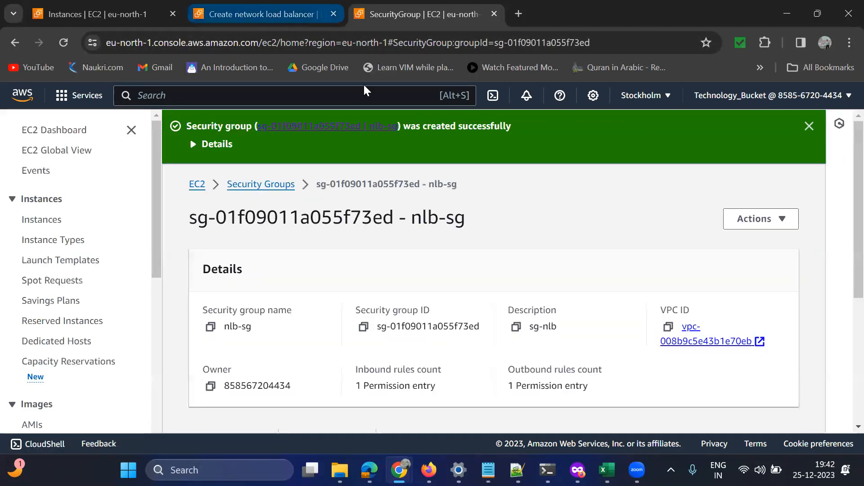
# Return to the load balancer setup, refresh the security group list and select nlb-sg instead of default
pyautogui.click(264, 14)
pyautogui.scroll(1, 670, 325)
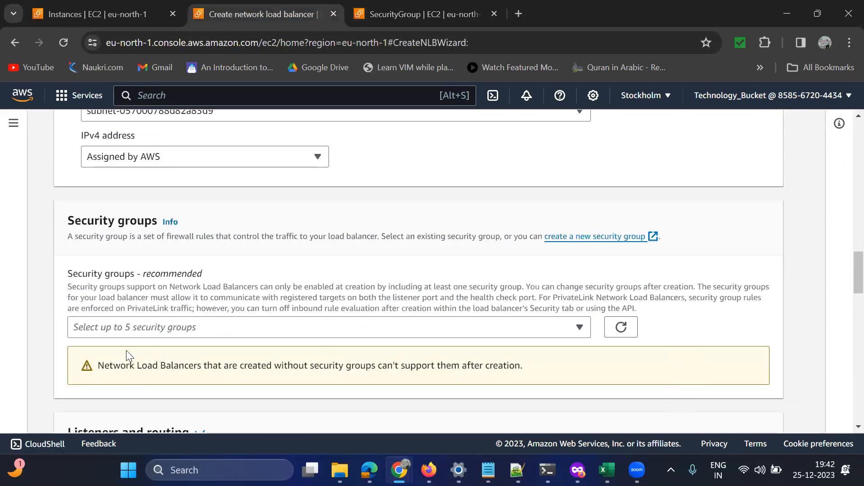
pyautogui.click(617, 333)
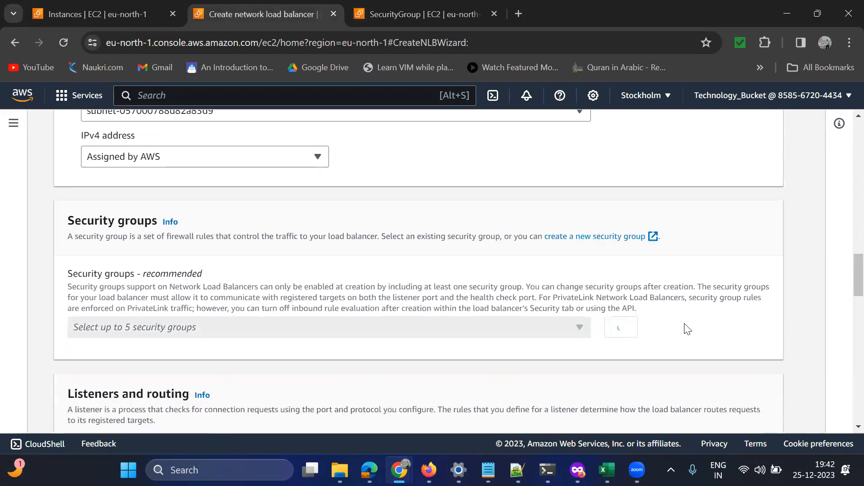
pyautogui.click(578, 333)
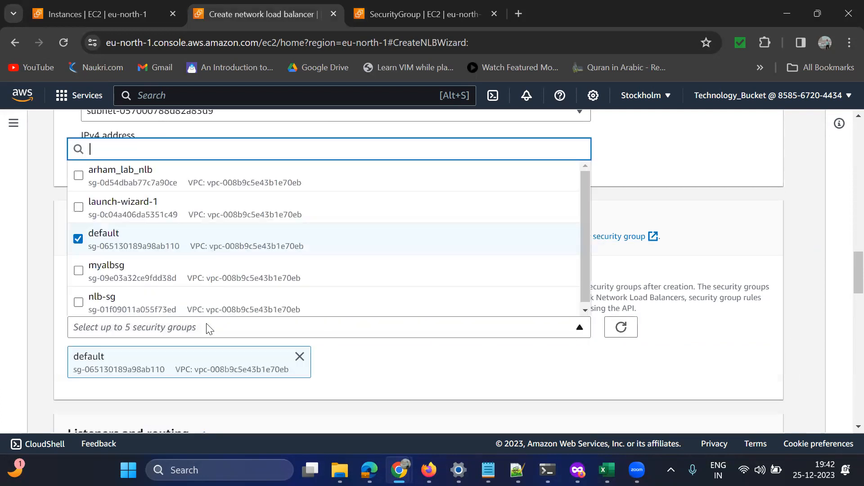
pyautogui.click(79, 238)
pyautogui.click(79, 301)
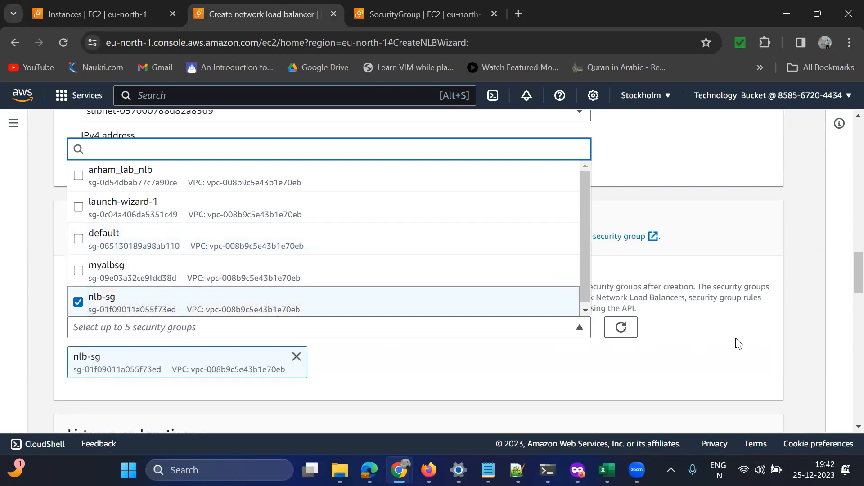
pyautogui.click(664, 344)
# Start creating a target group for the TCP:80 listener and review the available target types, keeping Instances
pyautogui.scroll(-5, 663, 347)
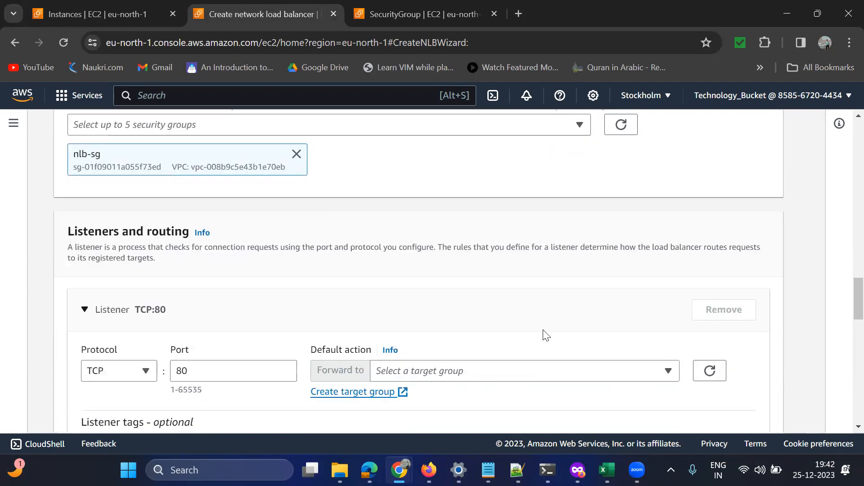
pyautogui.scroll(-3, 546, 335)
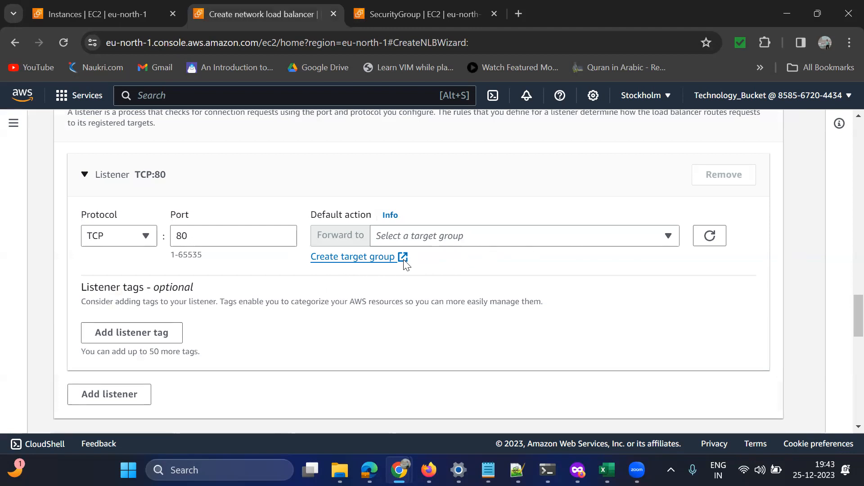
pyautogui.click(477, 241)
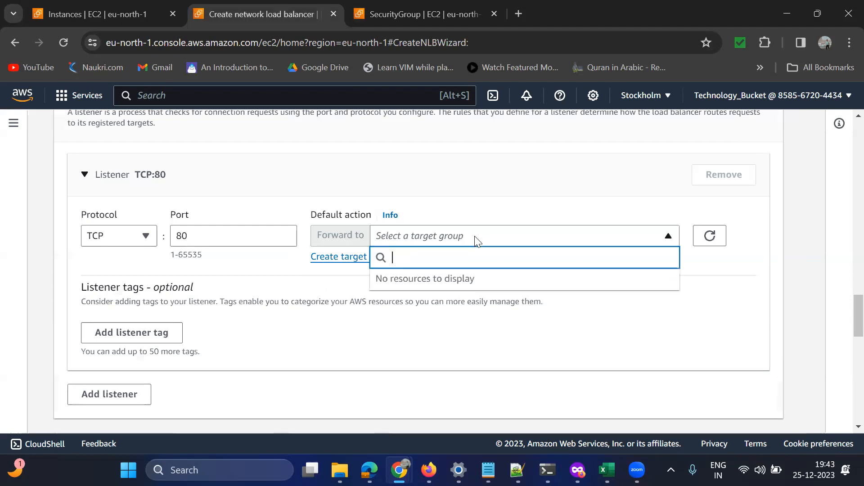
pyautogui.click(331, 297)
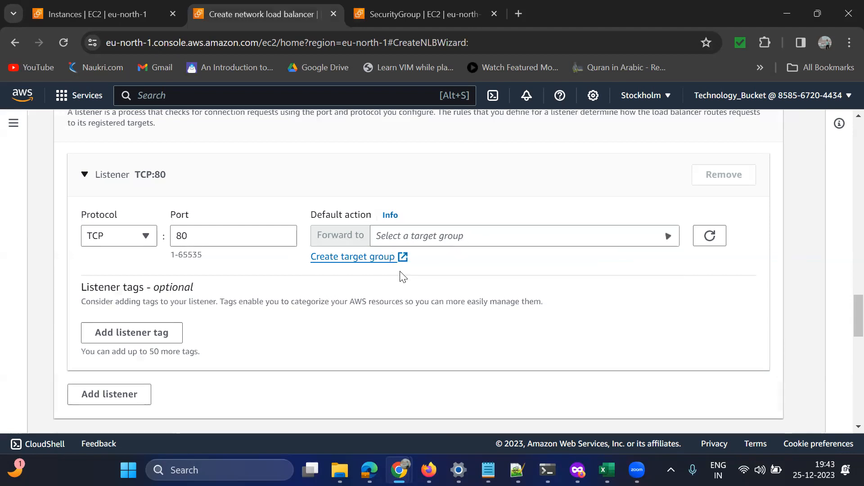
pyautogui.click(348, 257)
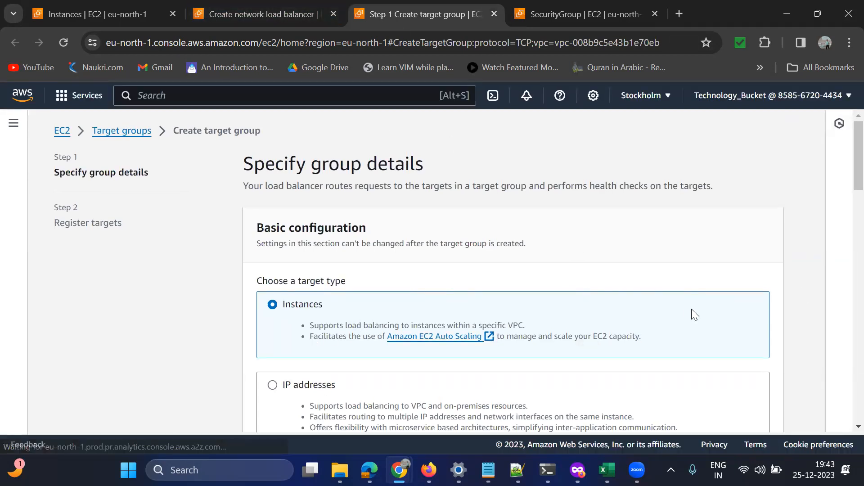
pyautogui.scroll(-3, 314, 309)
pyautogui.scroll(-4, 378, 301)
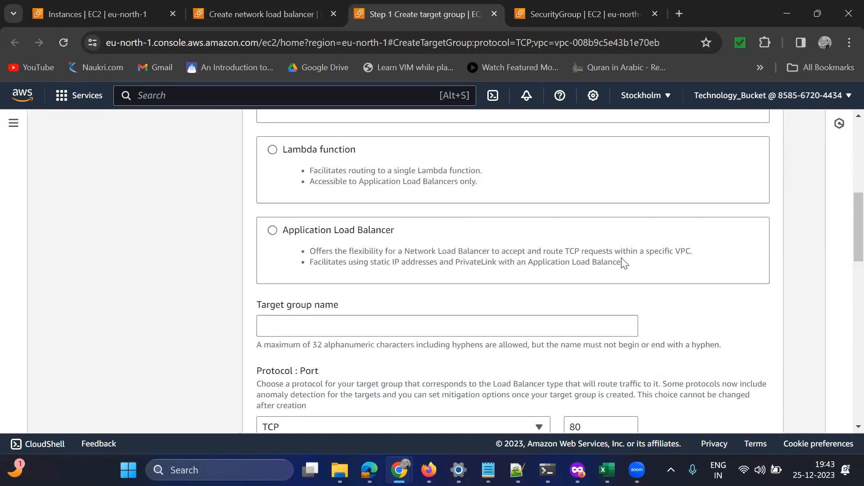
pyautogui.scroll(3, 623, 262)
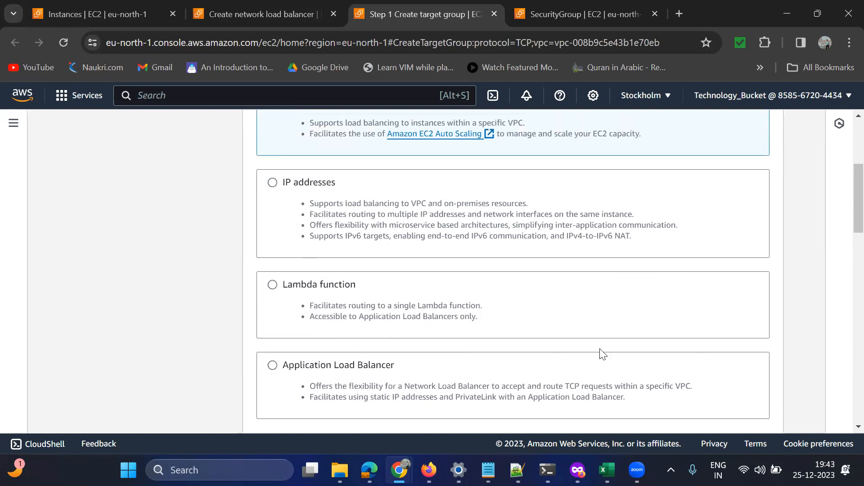
pyautogui.scroll(-3, 642, 355)
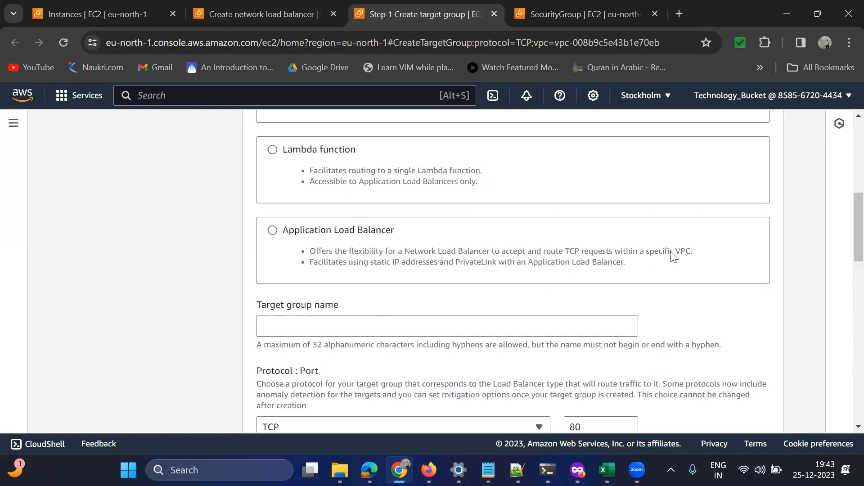
pyautogui.scroll(6, 718, 299)
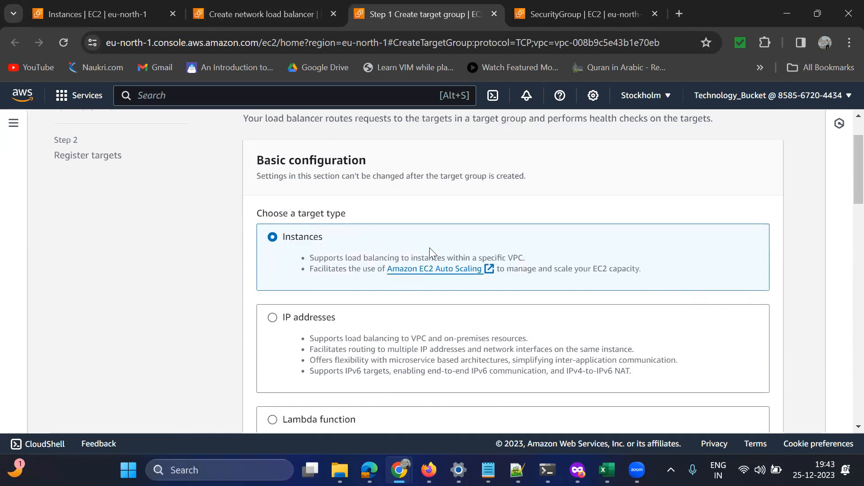
pyautogui.scroll(-9, 723, 291)
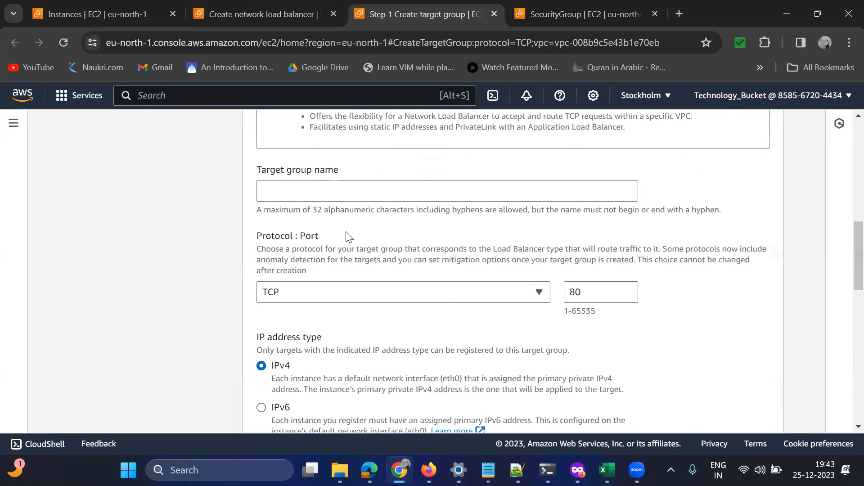
# Name the target group "nlb-targets" and look over its protocol, IP address type and VPC settings
pyautogui.click(294, 195)
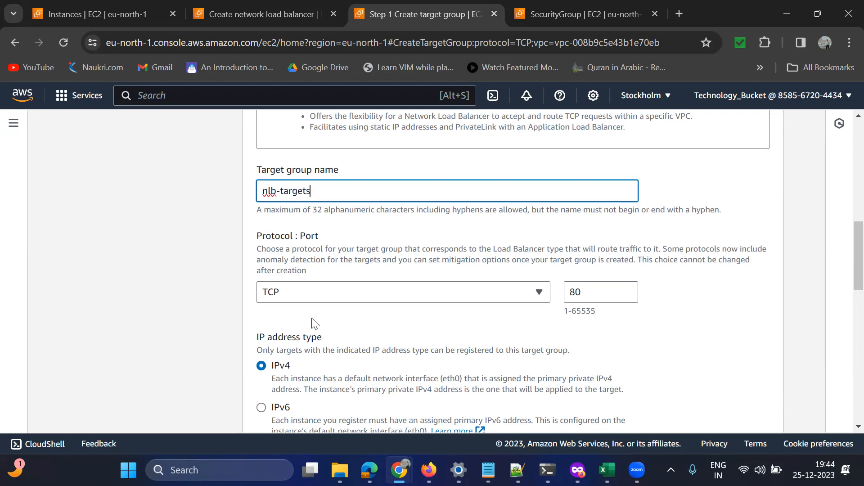
pyautogui.scroll(-1, 694, 333)
pyautogui.scroll(-3, 694, 333)
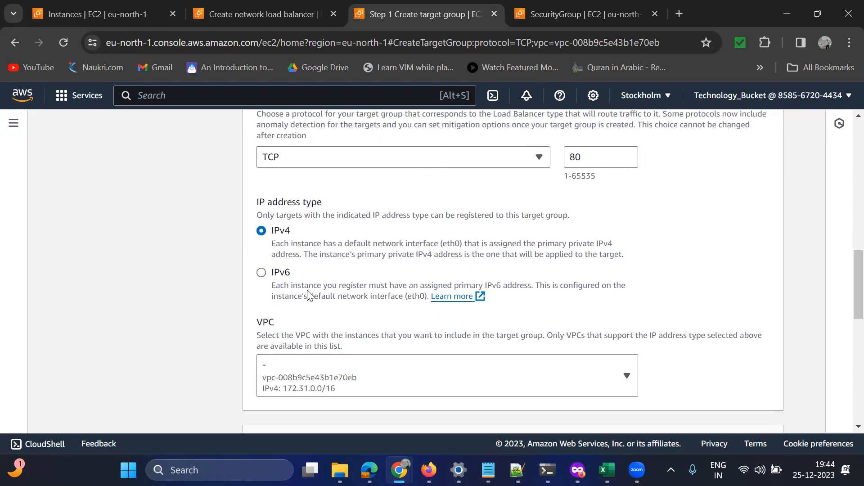
# Check the listener's protocol options in the load balancer setup, keeping TCP, and return to the target group form
pyautogui.click(232, 12)
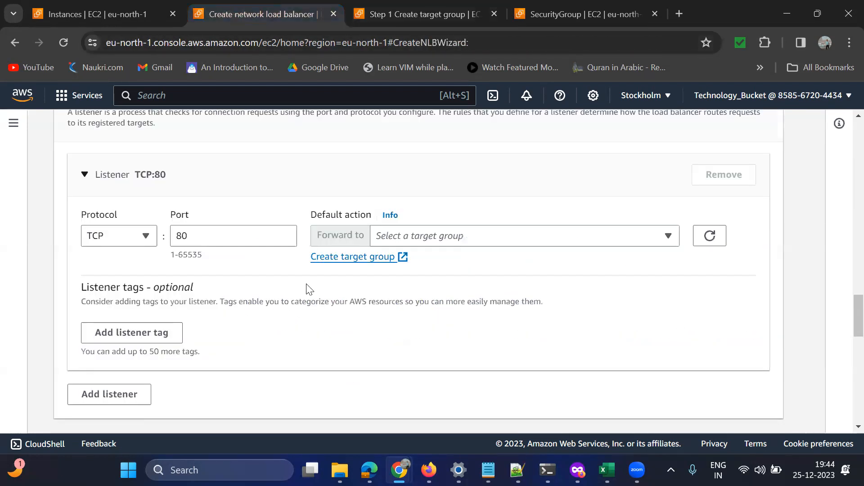
pyautogui.click(130, 237)
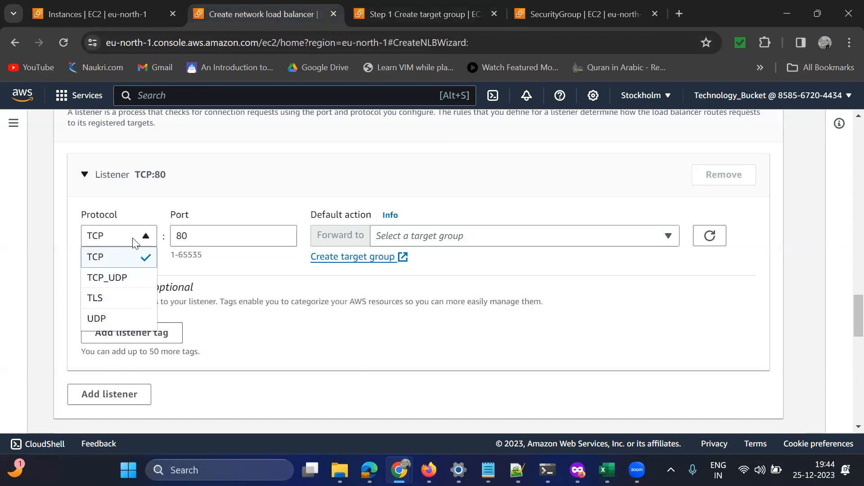
pyautogui.click(133, 241)
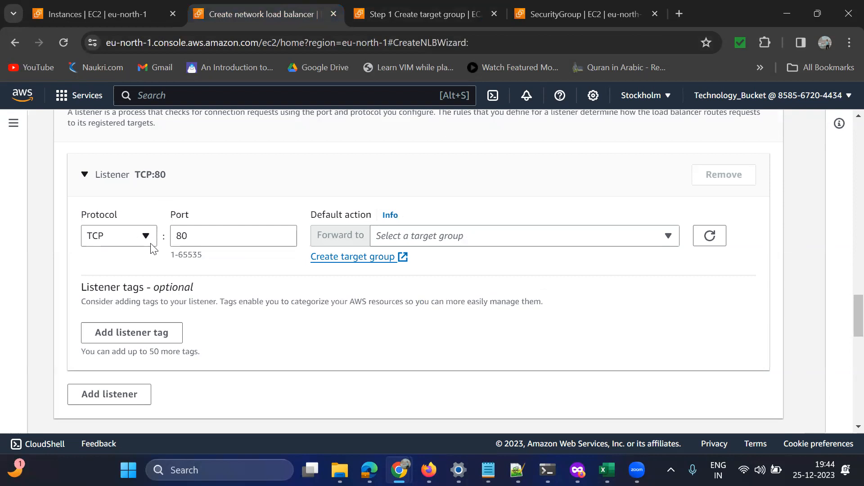
pyautogui.click(427, 8)
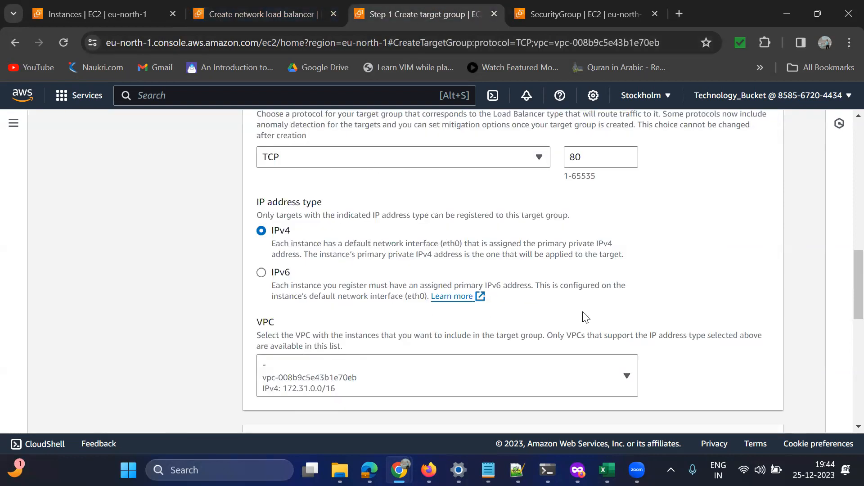
# Keep the HTTP health check with path "/" and the remaining target group defaults, and continue to target registration
pyautogui.scroll(-1, 603, 317)
pyautogui.scroll(1, 603, 317)
pyautogui.scroll(-6, 587, 288)
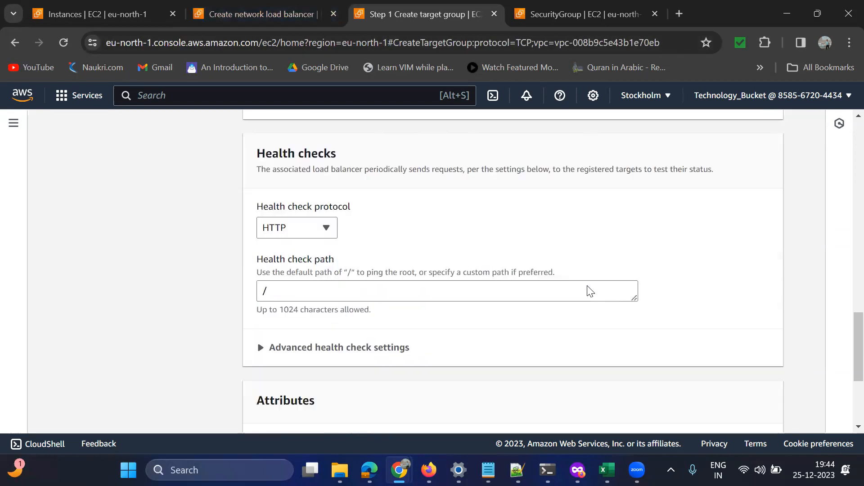
pyautogui.scroll(-4, 589, 290)
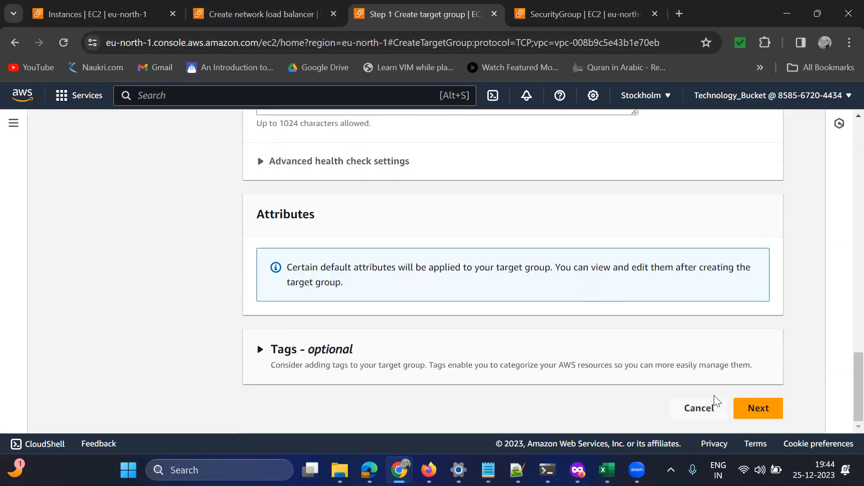
pyautogui.click(767, 414)
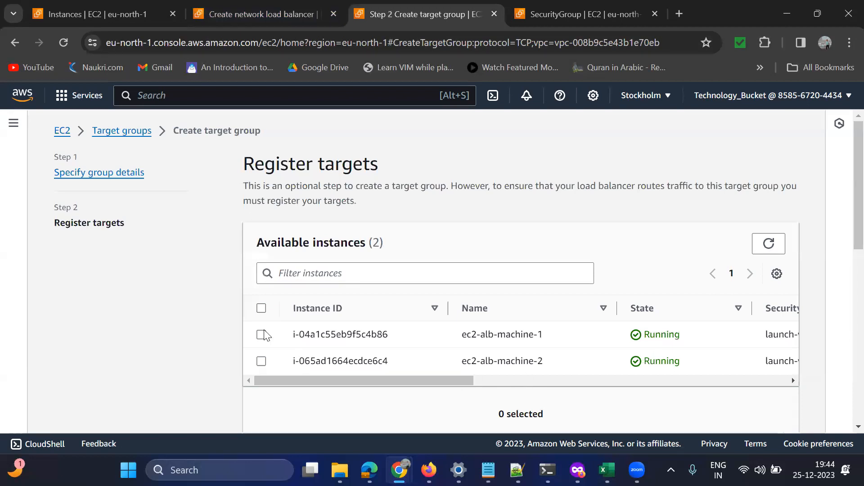
# Add ec2-alb-machine-1 and ec2-alb-machine-2 as pending targets on port 80 and create the target group
pyautogui.click(261, 309)
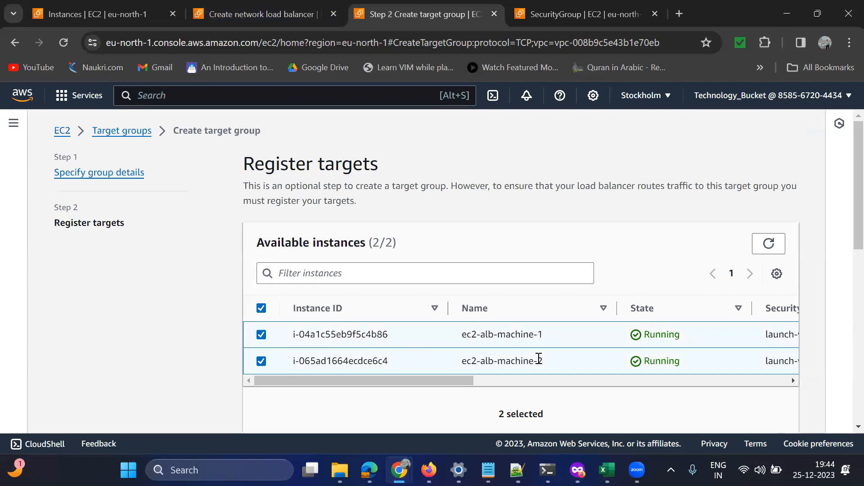
pyautogui.scroll(-4, 599, 373)
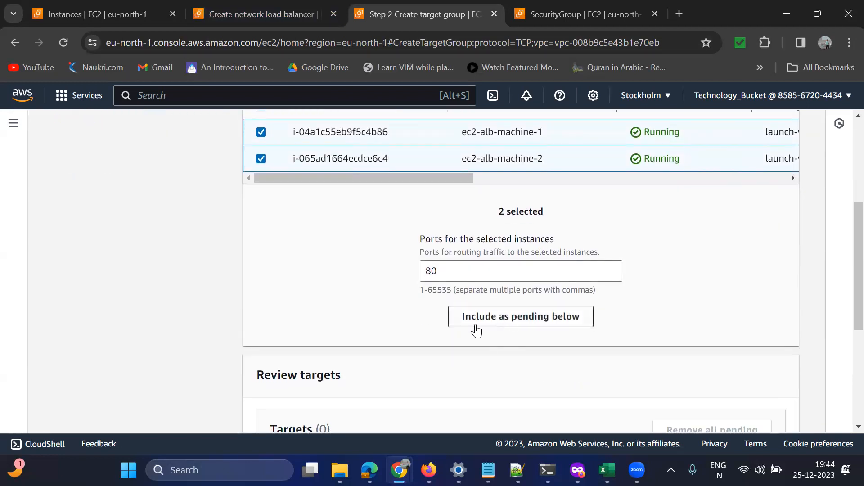
pyautogui.click(528, 317)
pyautogui.scroll(-5, 673, 311)
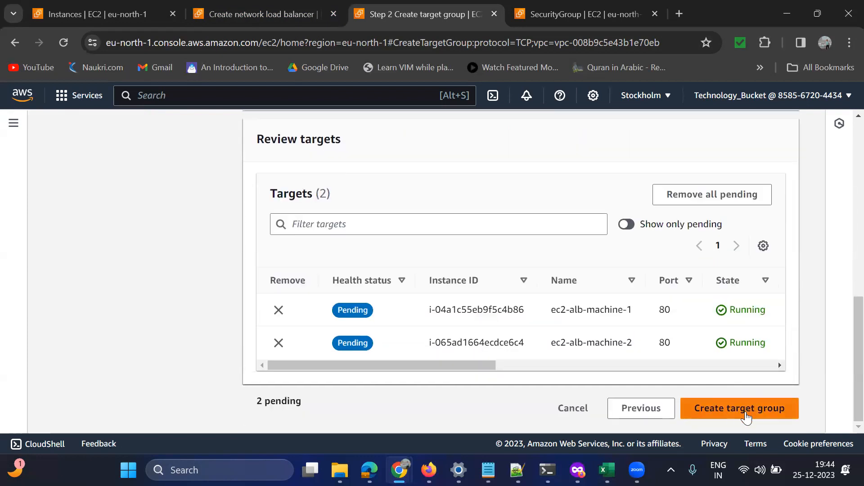
pyautogui.click(746, 417)
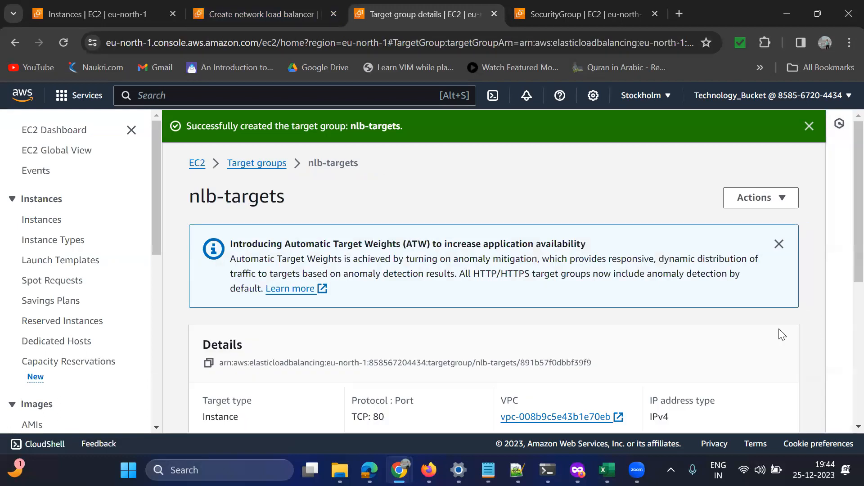
# Return to the load balancer setup, refresh the target groups and forward the TCP:80 listener to nlb-targets
pyautogui.scroll(-5, 781, 334)
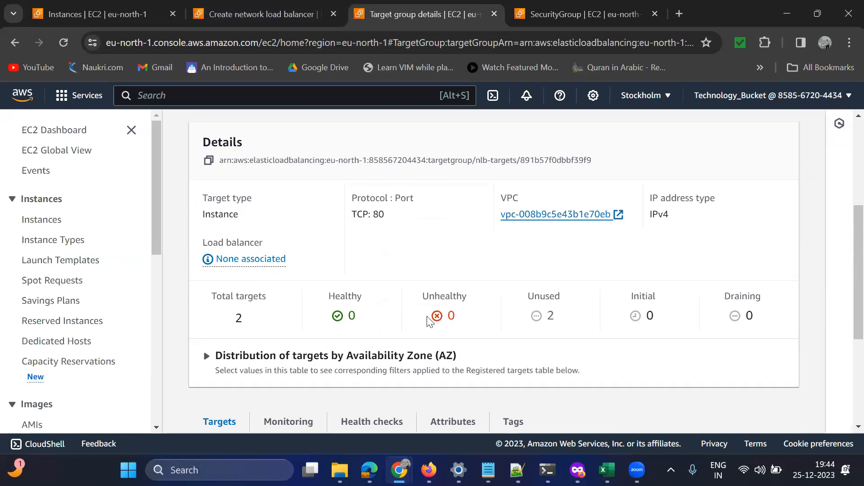
pyautogui.click(258, 12)
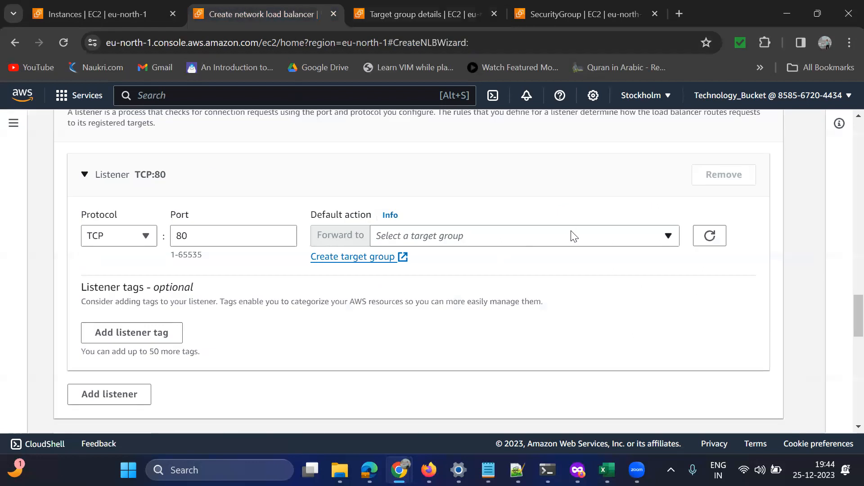
pyautogui.click(715, 245)
pyautogui.click(669, 237)
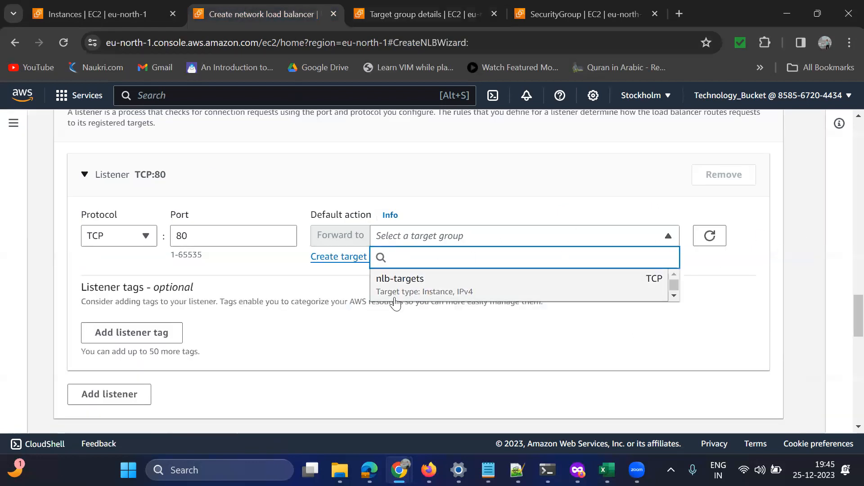
pyautogui.click(558, 283)
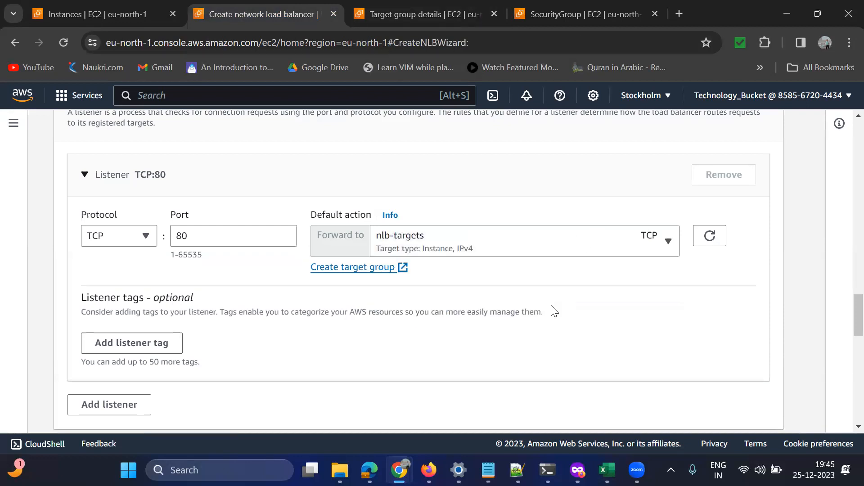
# Review the load balancer's configuration summary and create the load balancer
pyautogui.scroll(-4, 547, 322)
pyautogui.scroll(-10, 544, 326)
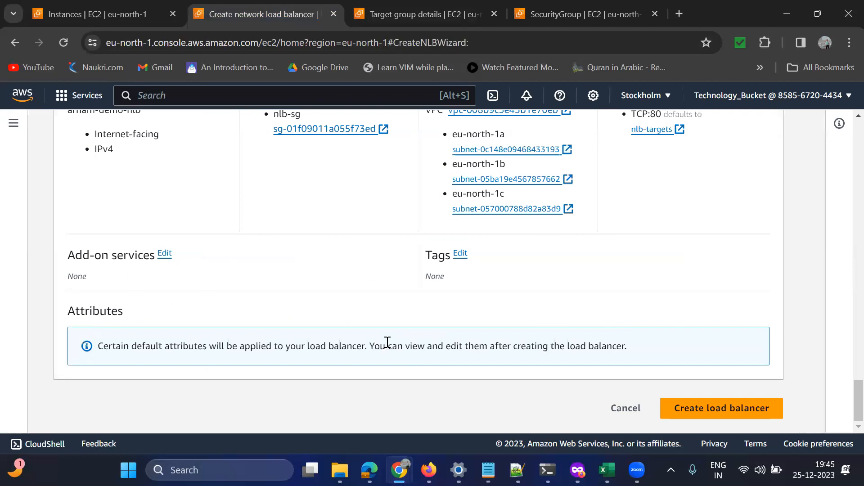
pyautogui.scroll(4, 386, 341)
pyautogui.scroll(-4, 553, 253)
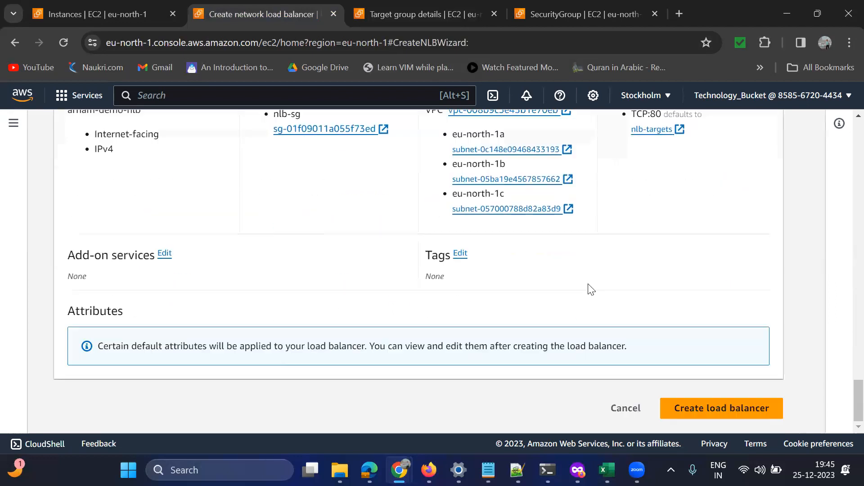
pyautogui.click(718, 417)
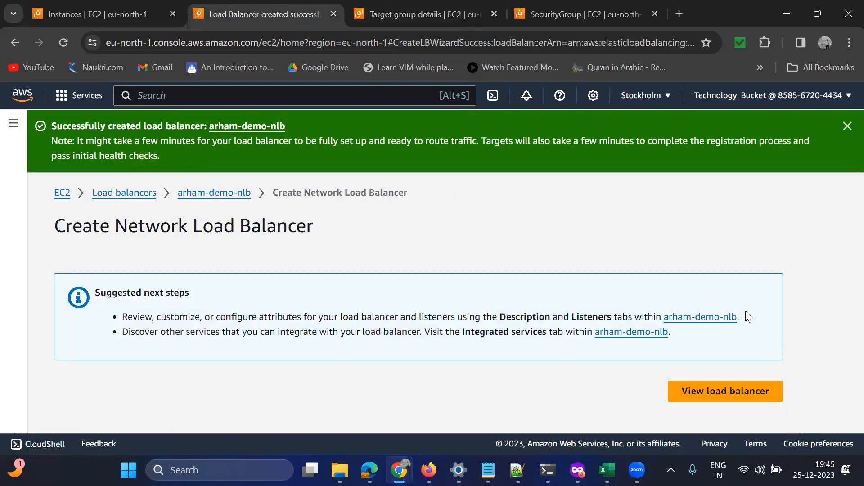
# Open the new load balancer's details, then refresh the registered targets of nlb-targets to check their health status
pyautogui.click(214, 193)
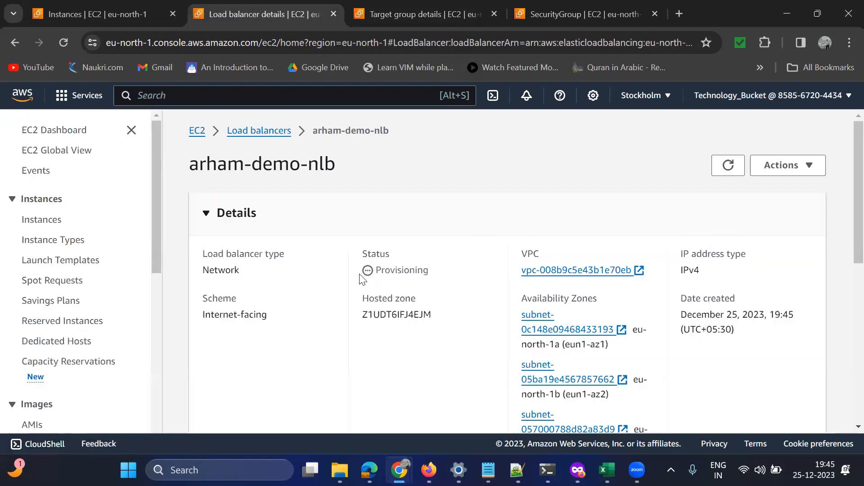
pyautogui.click(411, 13)
pyautogui.scroll(-3, 640, 337)
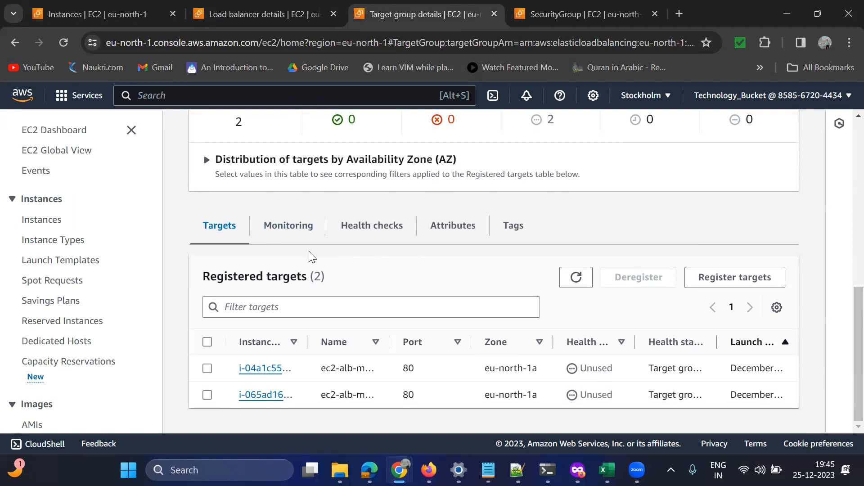
pyautogui.scroll(1, 311, 254)
pyautogui.scroll(2, 310, 256)
pyautogui.scroll(-1, 507, 340)
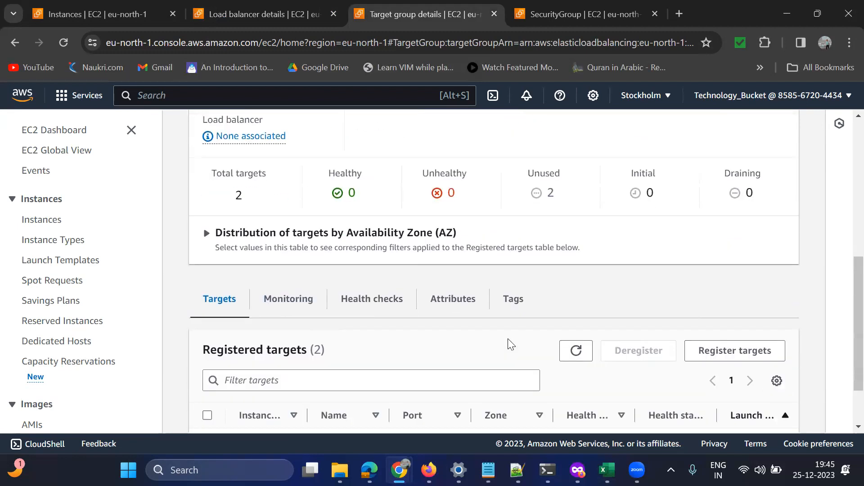
pyautogui.click(585, 341)
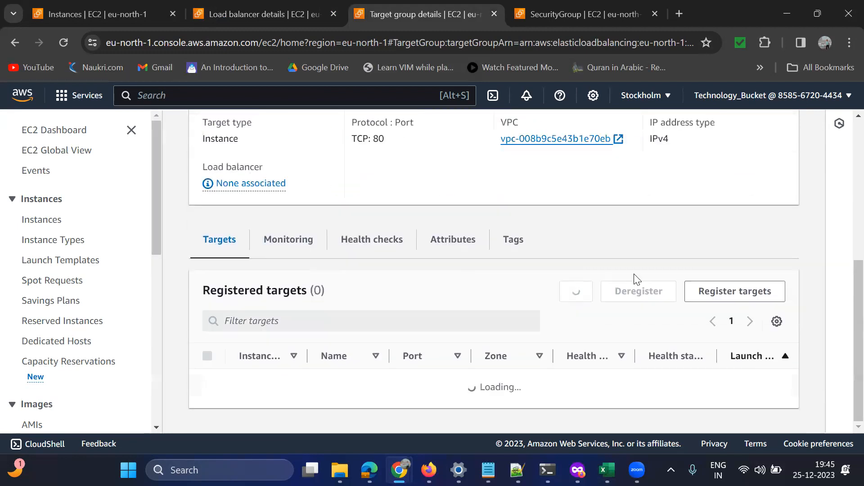
pyautogui.scroll(-1, 632, 347)
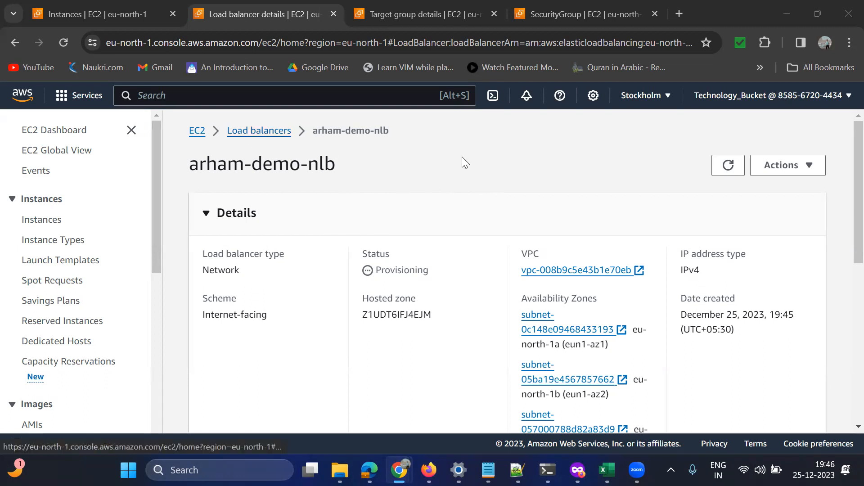
# Refresh the load balancer's details and check its provisioning status and DNS name
pyautogui.click(728, 169)
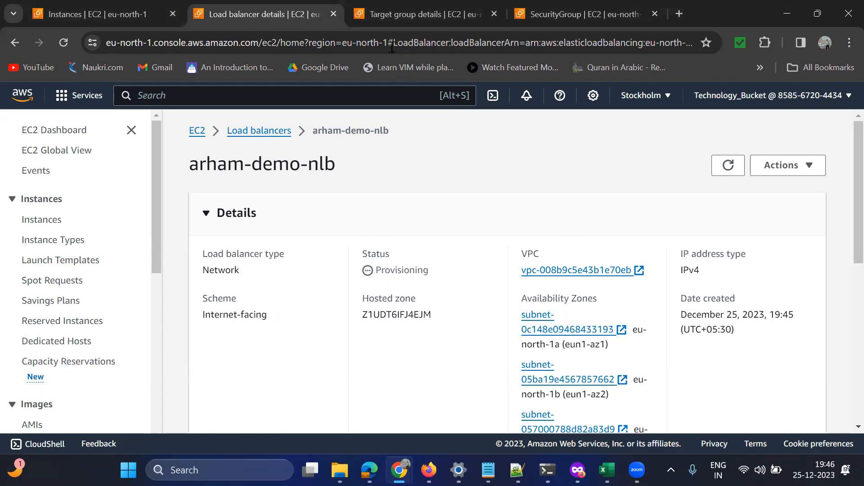
pyautogui.scroll(-4, 428, 351)
pyautogui.scroll(3, 427, 351)
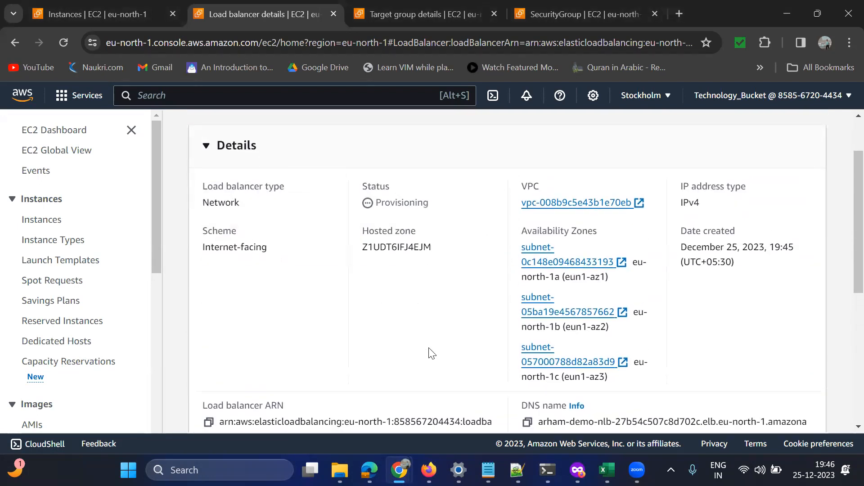
# Go back to the nlb-targets details and refresh the registered targets to recheck their health status
pyautogui.click(396, 14)
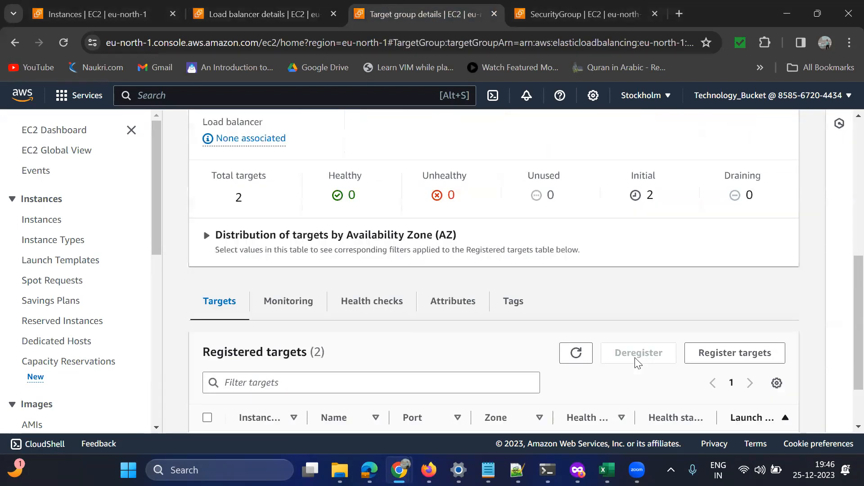
pyautogui.scroll(-8, 638, 356)
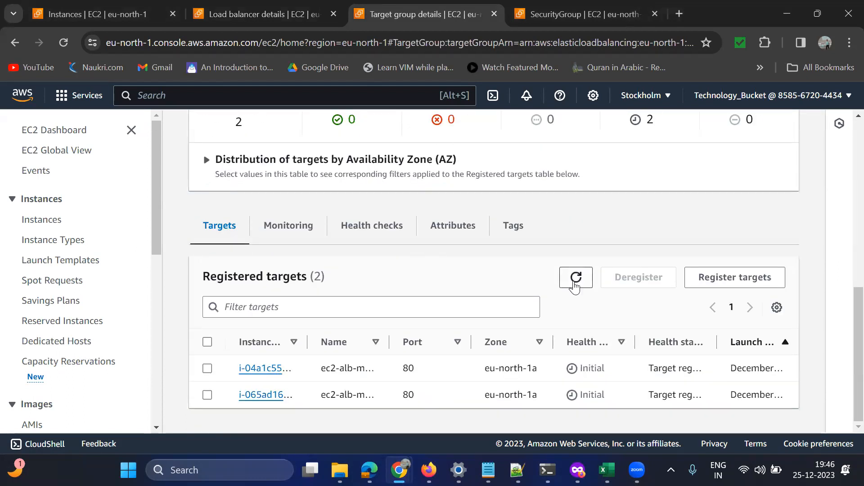
pyautogui.click(575, 277)
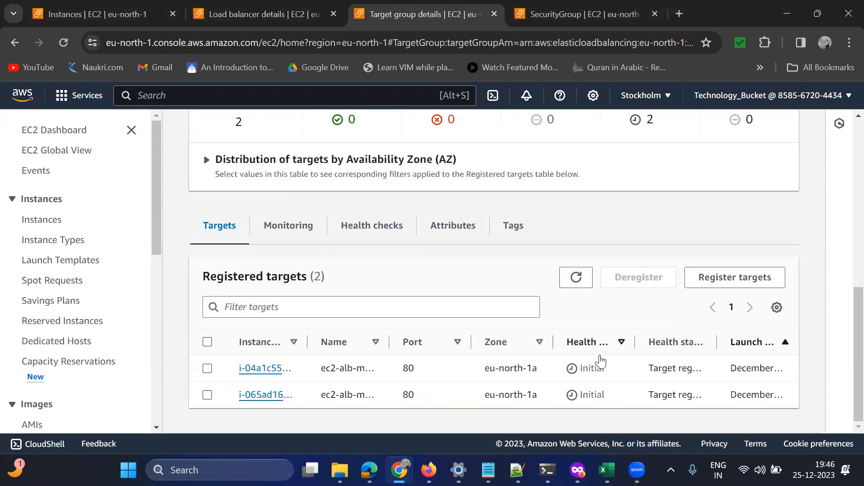
pyautogui.click(576, 277)
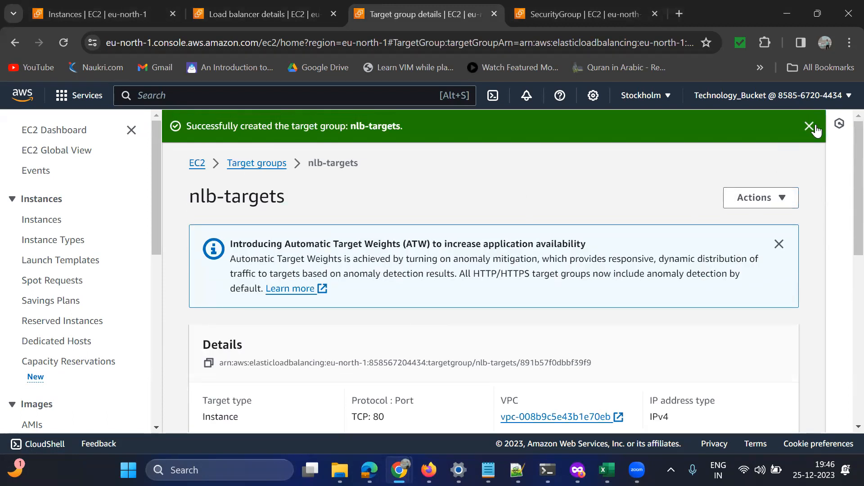
# Dismiss the target group creation notice and reload the nlb-targets page to check its associated load balancer and registered targets
pyautogui.click(809, 126)
pyautogui.scroll(-5, 592, 328)
pyautogui.scroll(-2, 592, 333)
pyautogui.scroll(6, 588, 293)
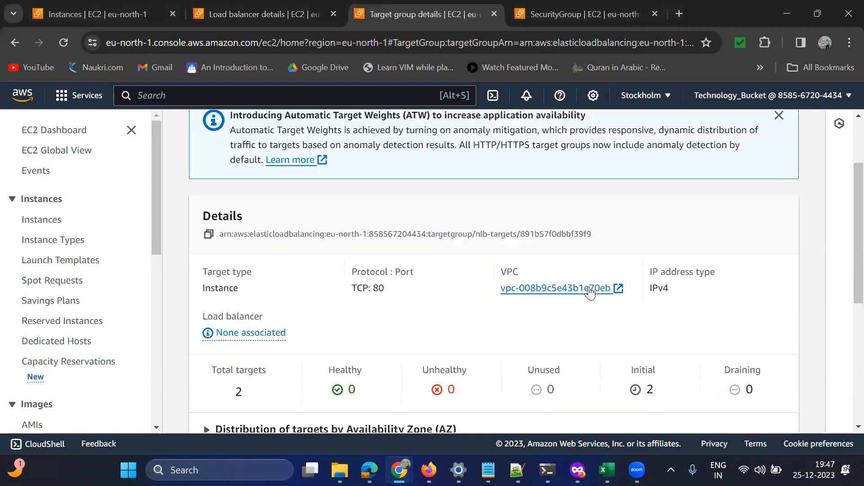
pyautogui.scroll(2, 589, 292)
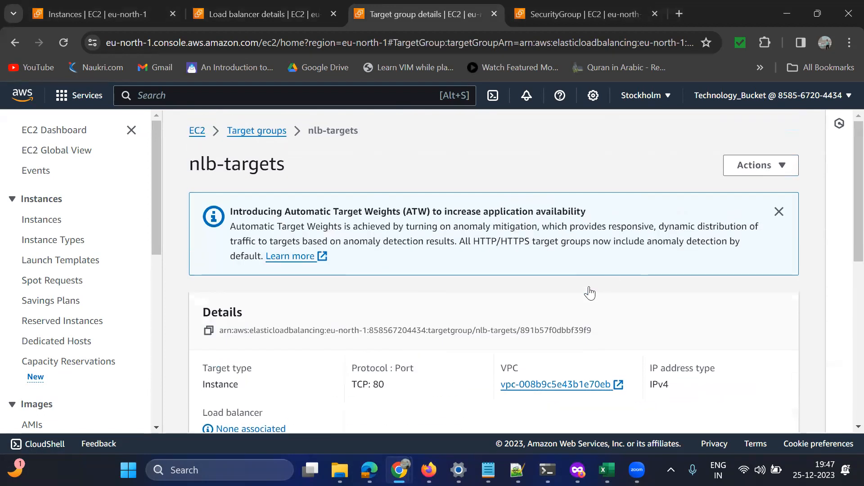
pyautogui.click(66, 42)
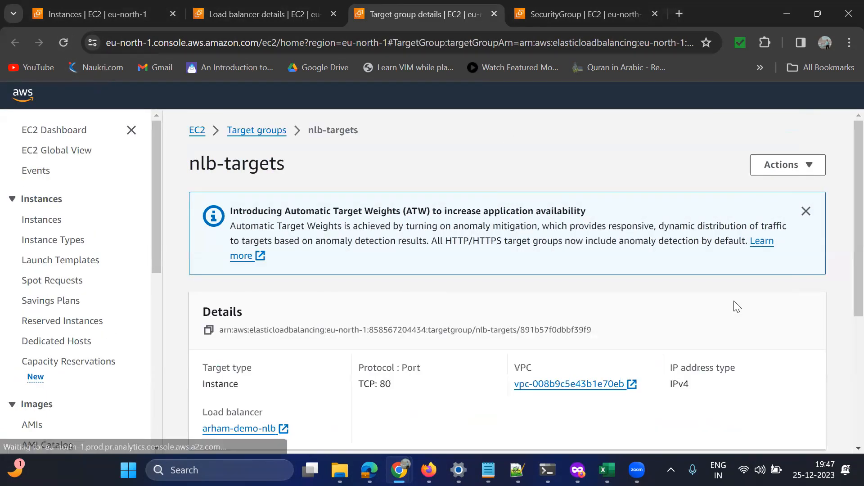
pyautogui.scroll(-5, 736, 306)
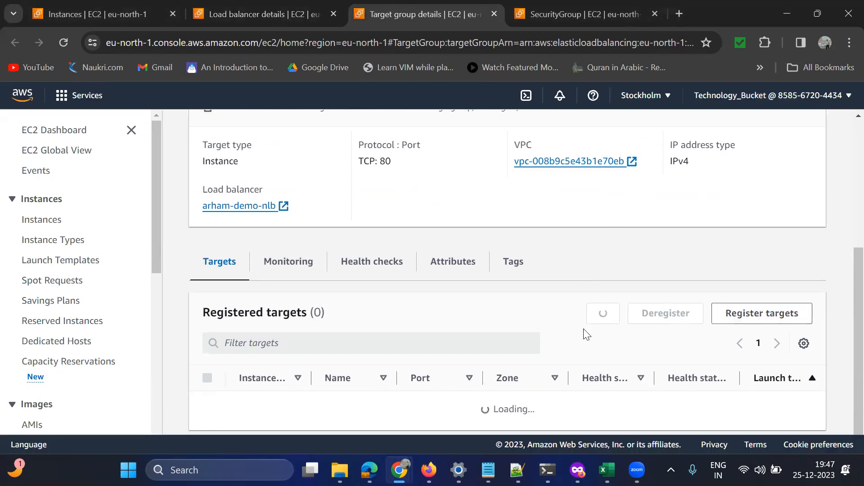
# Refresh the registered targets of nlb-targets, and reload the arham-demo-nlb details to recheck its provisioning status
pyautogui.scroll(-5, 586, 333)
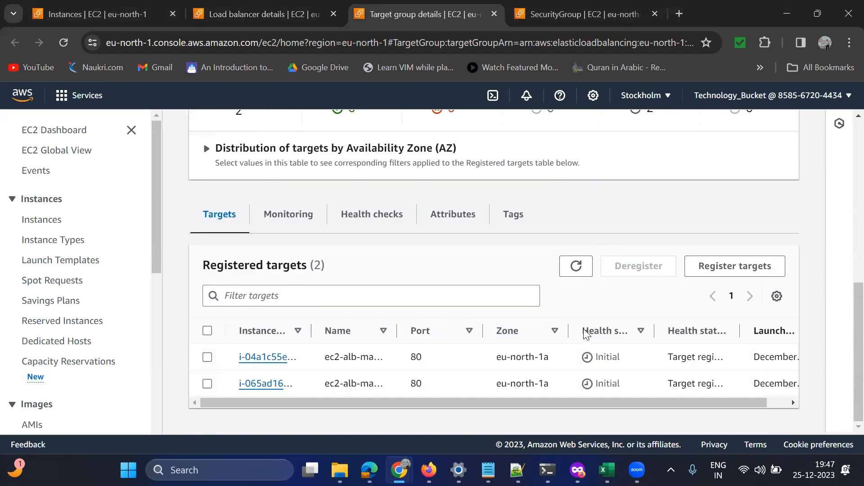
pyautogui.click(576, 266)
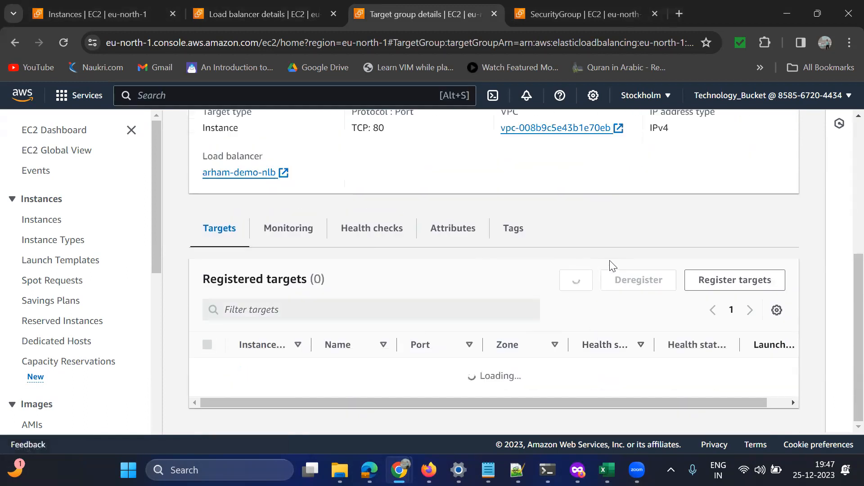
pyautogui.click(226, 9)
pyautogui.scroll(2, 516, 276)
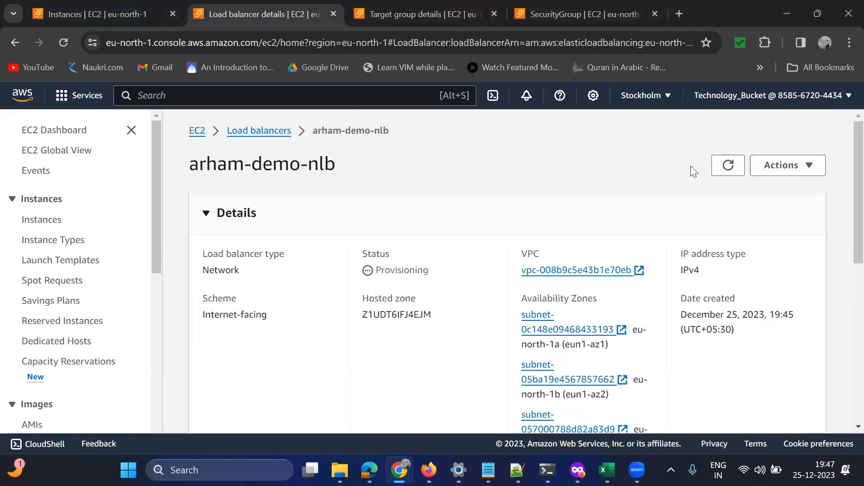
pyautogui.click(726, 166)
pyautogui.click(64, 42)
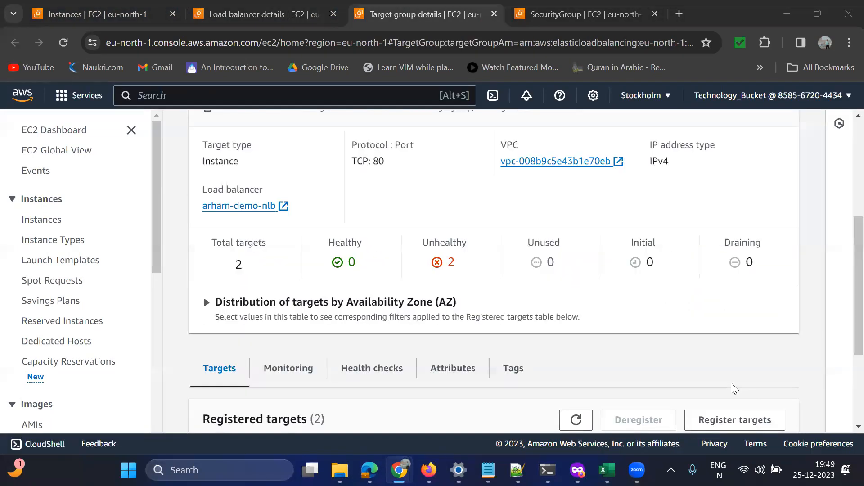
# Return to the arham-demo-nlb details, check its status, and copy its DNS name
pyautogui.click(254, 26)
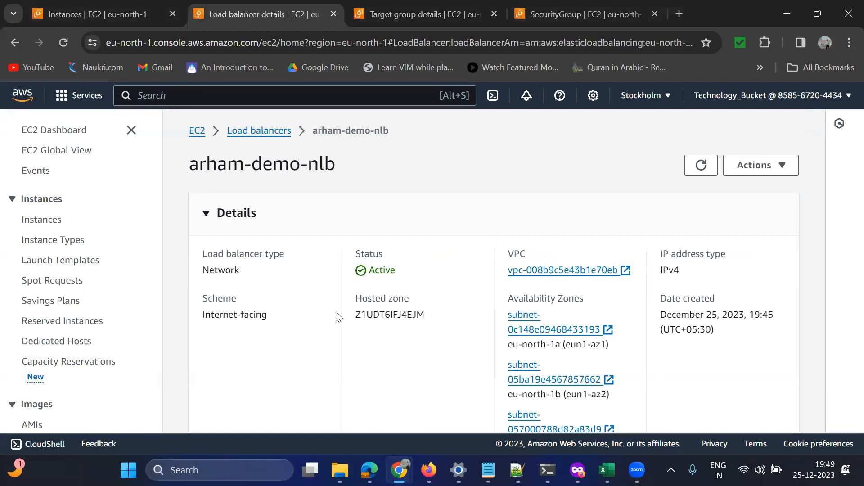
pyautogui.scroll(-5, 408, 306)
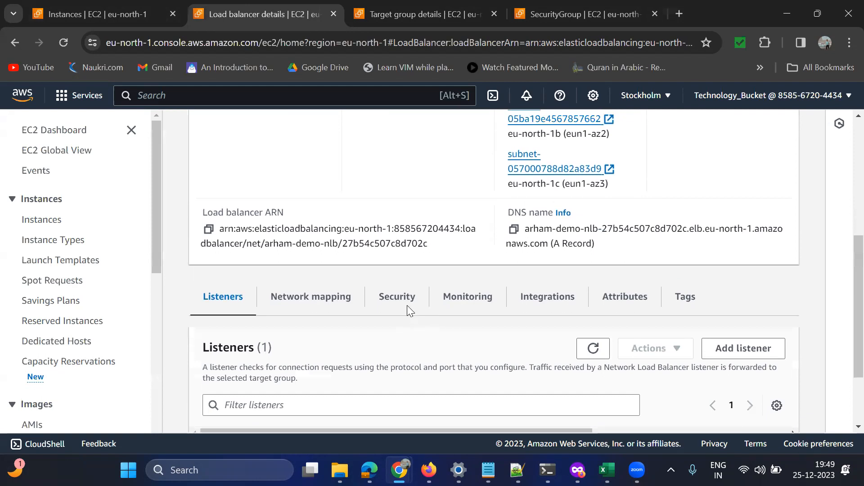
pyautogui.scroll(4, 408, 306)
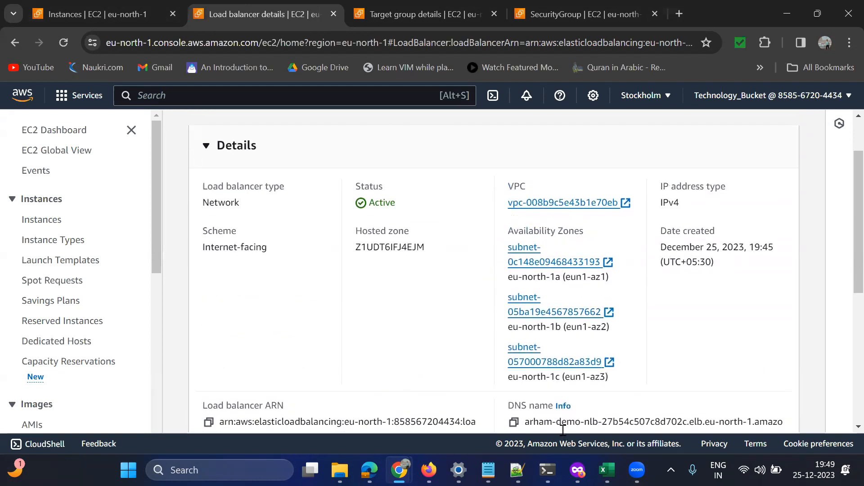
pyautogui.scroll(-1, 522, 405)
pyautogui.click(514, 355)
# Load the copied arham-demo-nlb DNS name in the browser tab that holds the nlb-sg security group
pyautogui.click(597, 10)
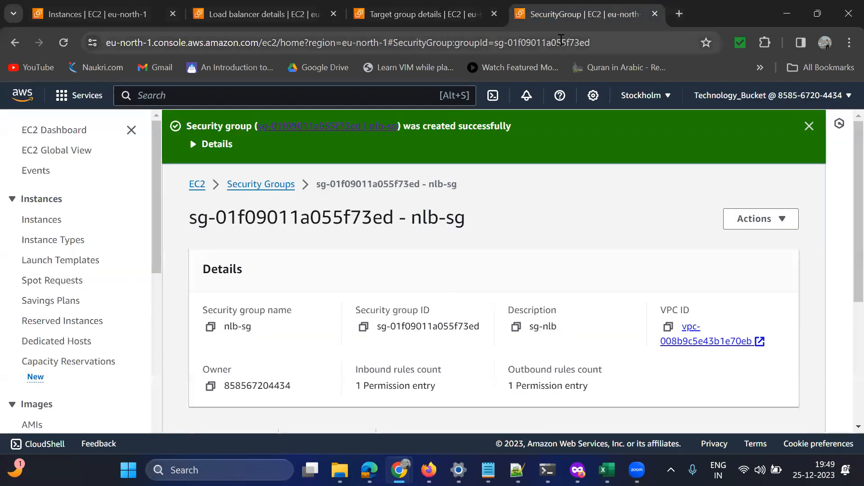
pyautogui.click(606, 45)
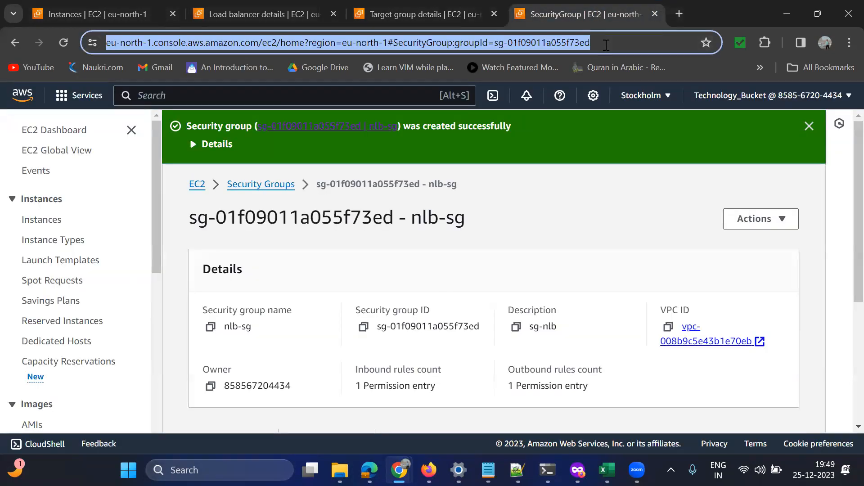
pyautogui.hotkey('ctrl', 'v')
pyautogui.press('Return')
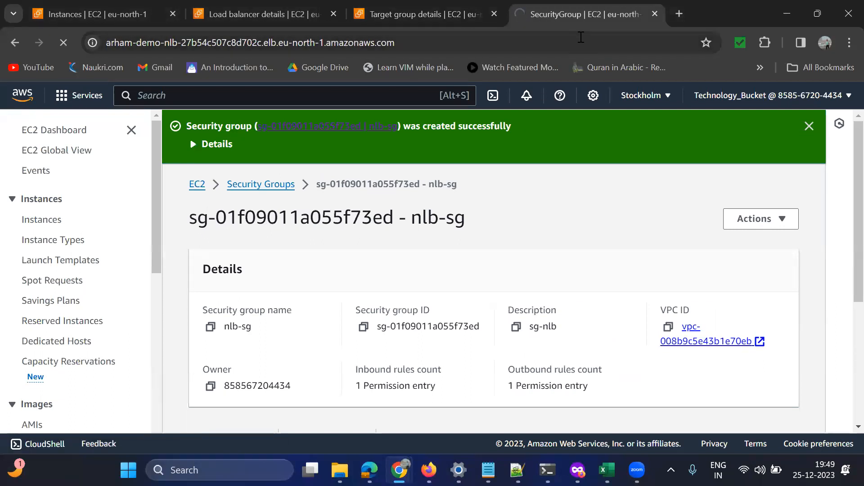
# Review the health of the targets registered in nlb-targets, and check whether the load balancer's DNS address has loaded
pyautogui.click(410, 17)
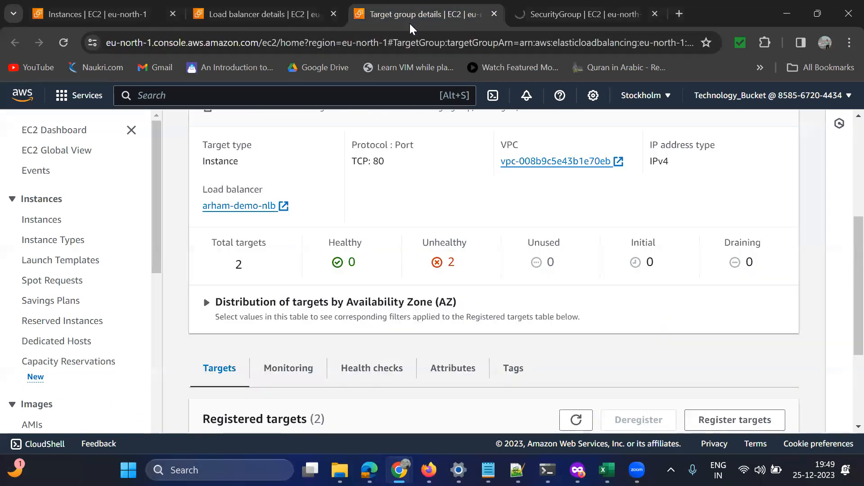
pyautogui.scroll(5, 569, 315)
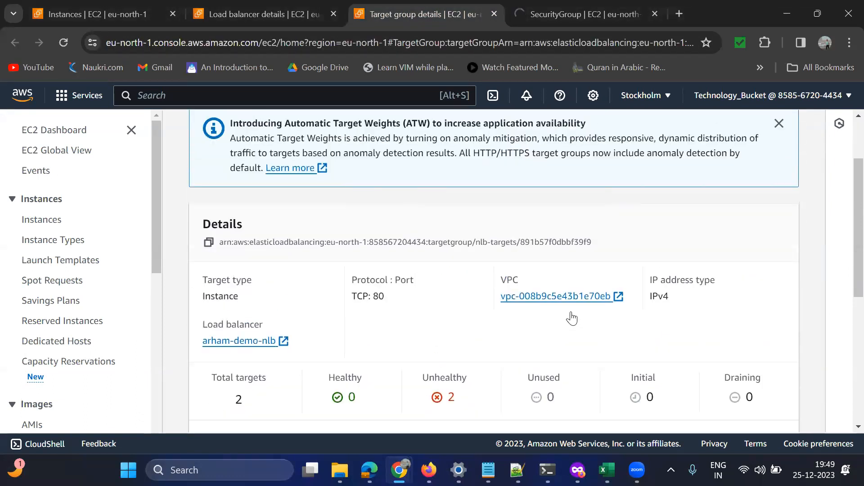
pyautogui.scroll(-6, 445, 316)
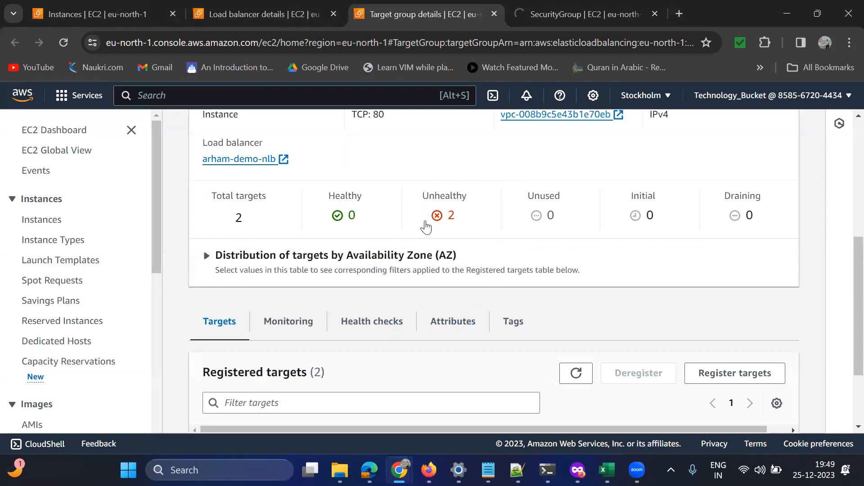
pyautogui.scroll(-2, 522, 282)
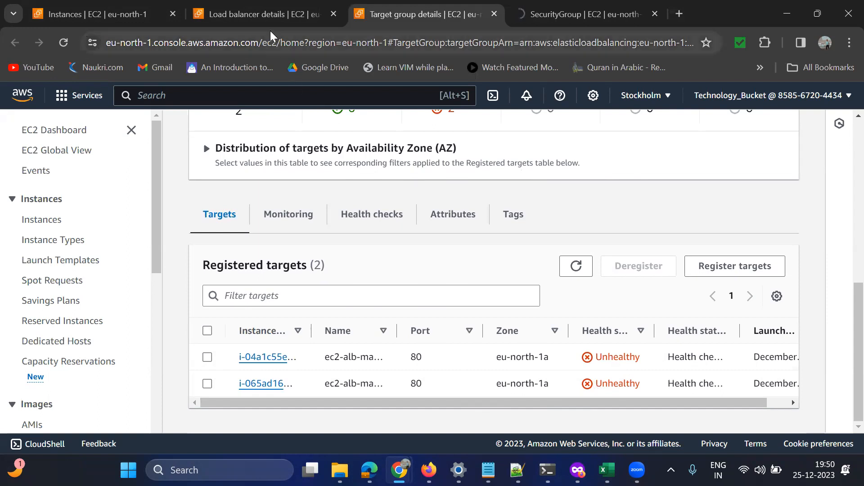
pyautogui.click(250, 21)
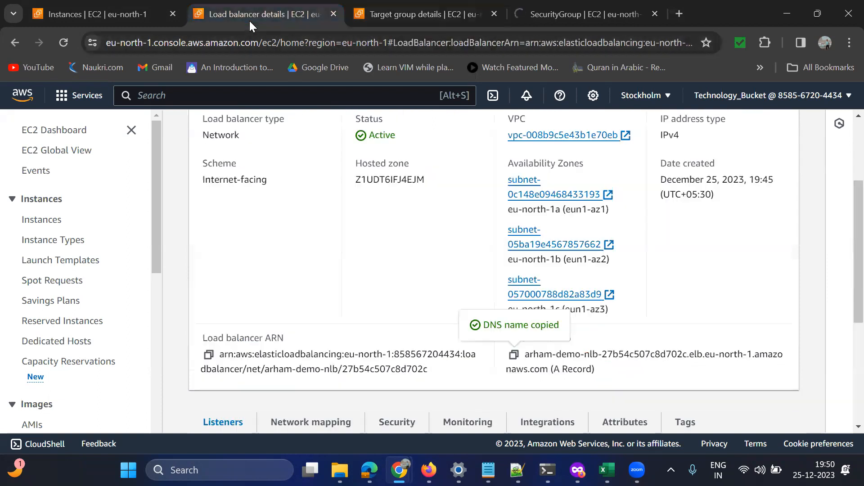
pyautogui.click(569, 13)
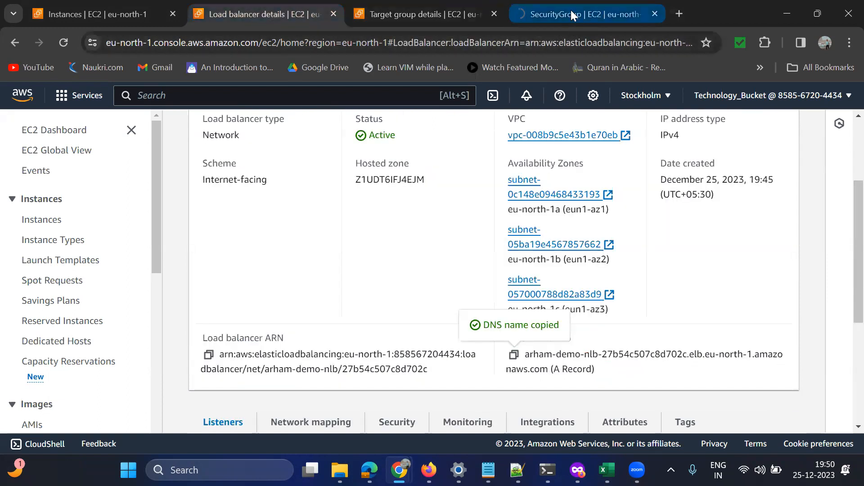
pyautogui.moveTo(293, 20)
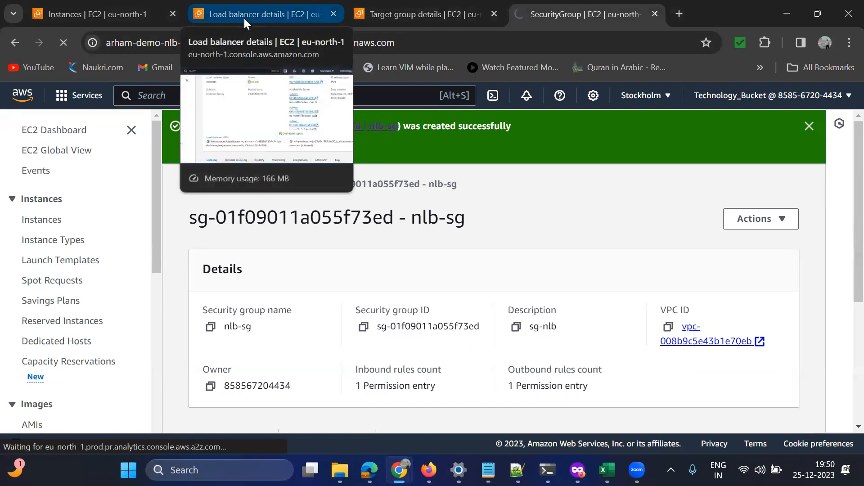
# Open the launch-wizard-1 security group of instance ec2-alb-machine-1 and examine the ports and sources of its inbound rules
pyautogui.click(91, 13)
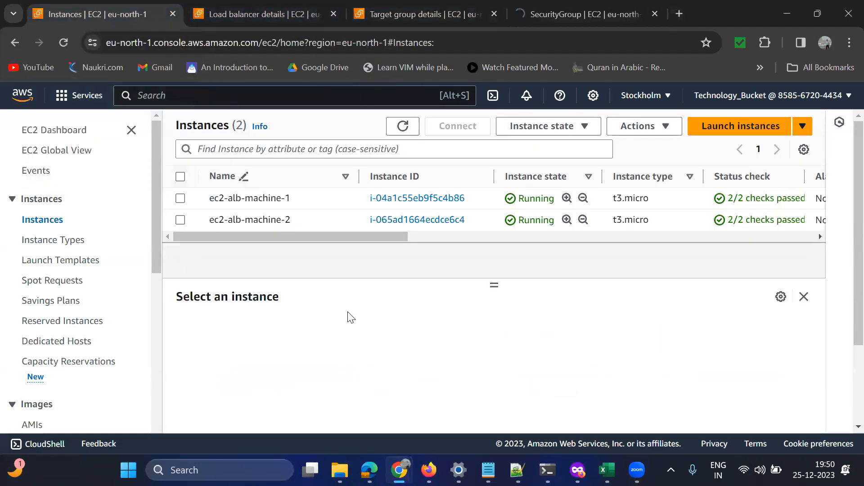
pyautogui.click(396, 200)
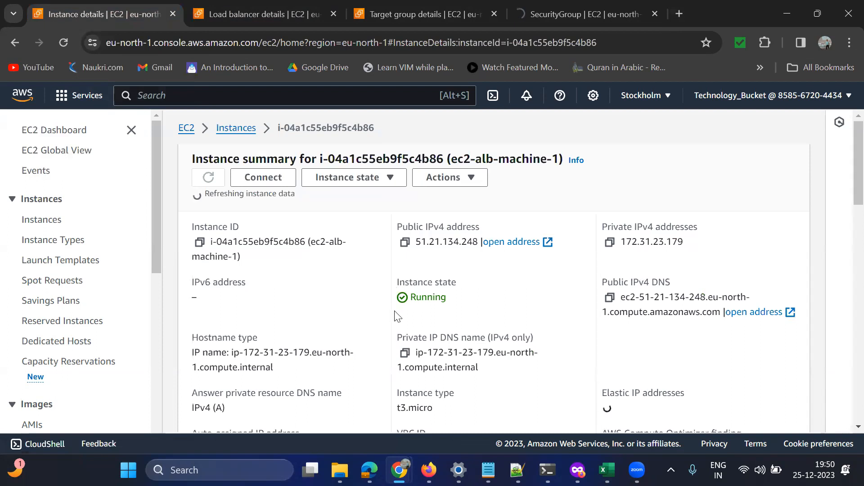
pyautogui.scroll(-5, 396, 318)
pyautogui.scroll(-4, 396, 318)
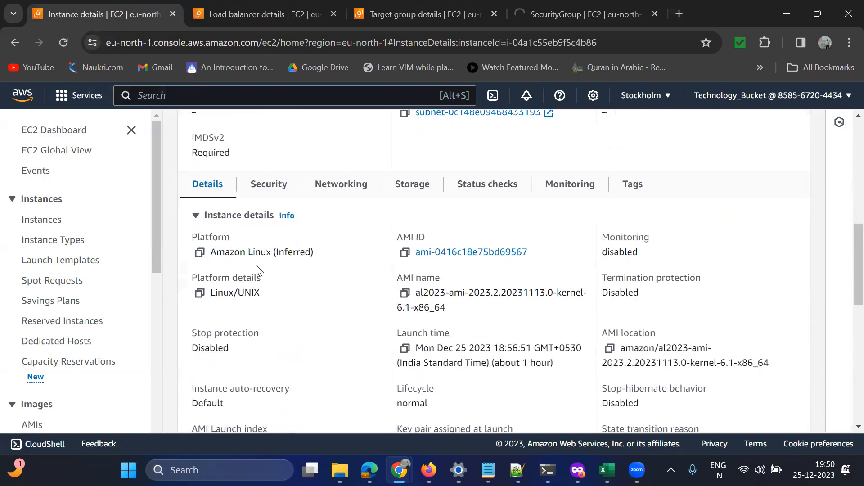
pyautogui.click(270, 201)
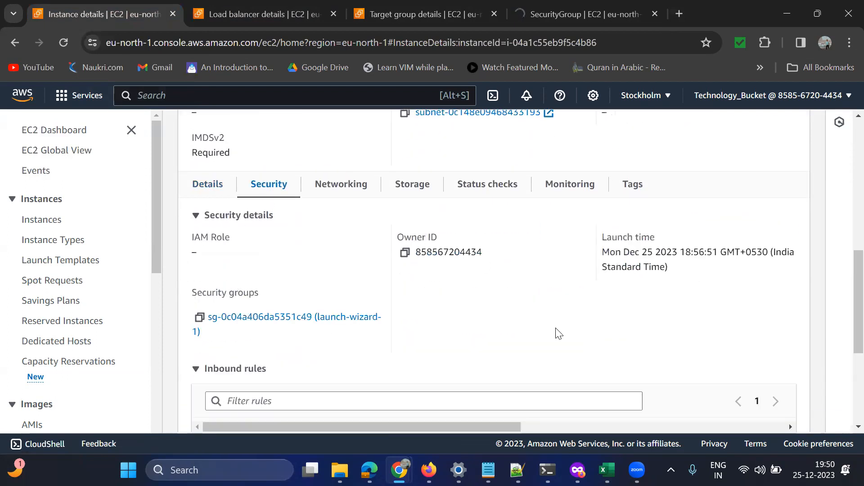
pyautogui.click(273, 318)
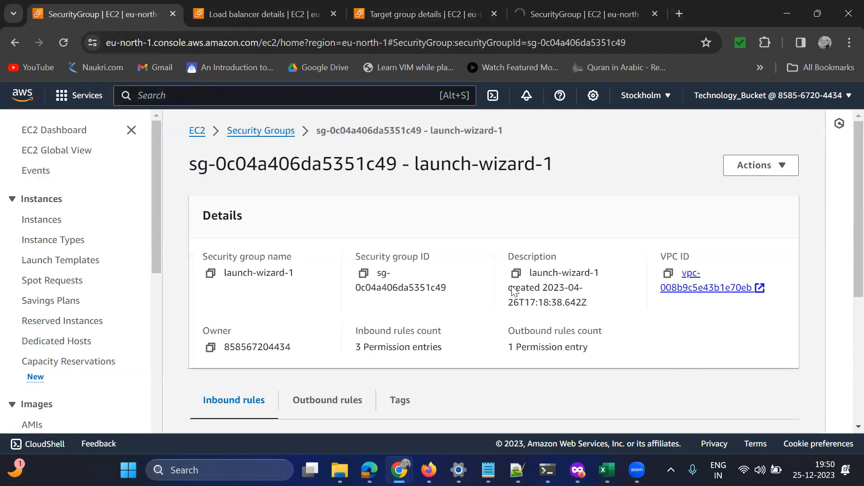
pyautogui.scroll(-5, 515, 310)
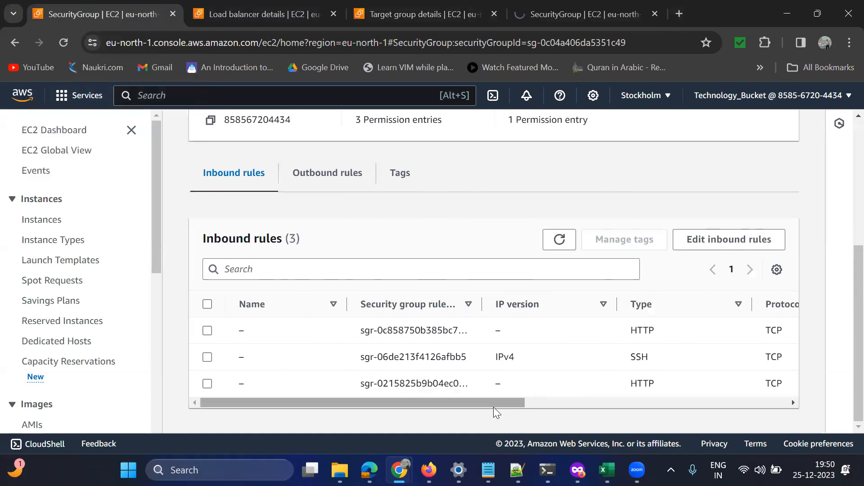
pyautogui.moveTo(508, 405); pyautogui.dragTo(747, 406)
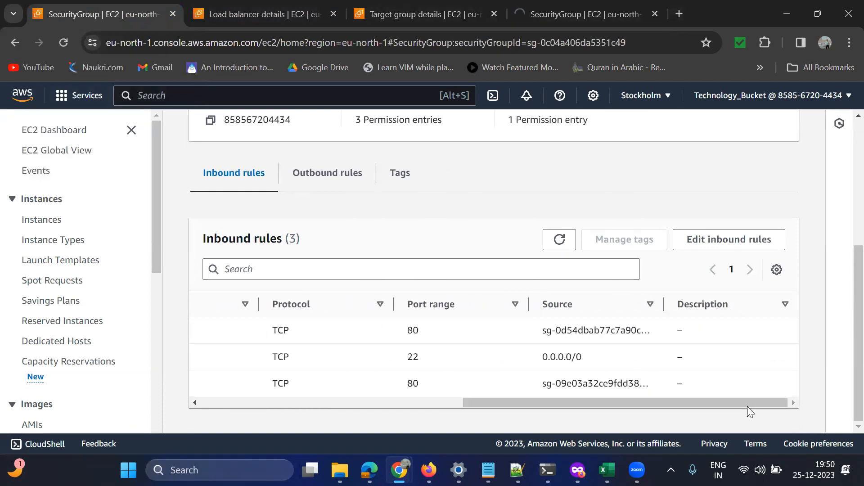
# Start editing the inbound rules of launch-wizard-1 and describe the existing HTTP rule as "for ALB"
pyautogui.click(728, 239)
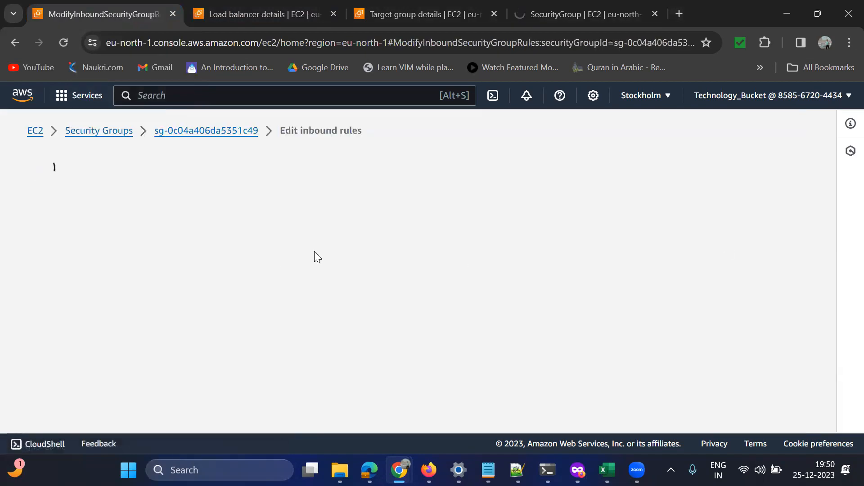
pyautogui.scroll(-3, 509, 366)
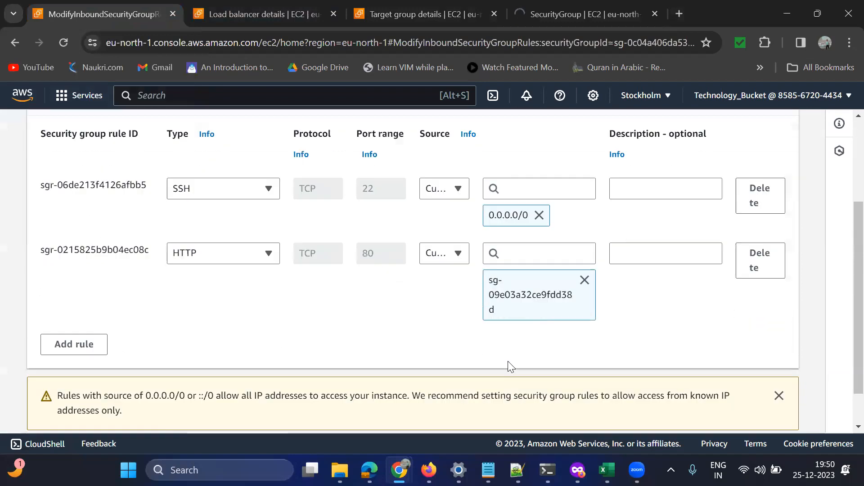
pyautogui.scroll(3, 234, 319)
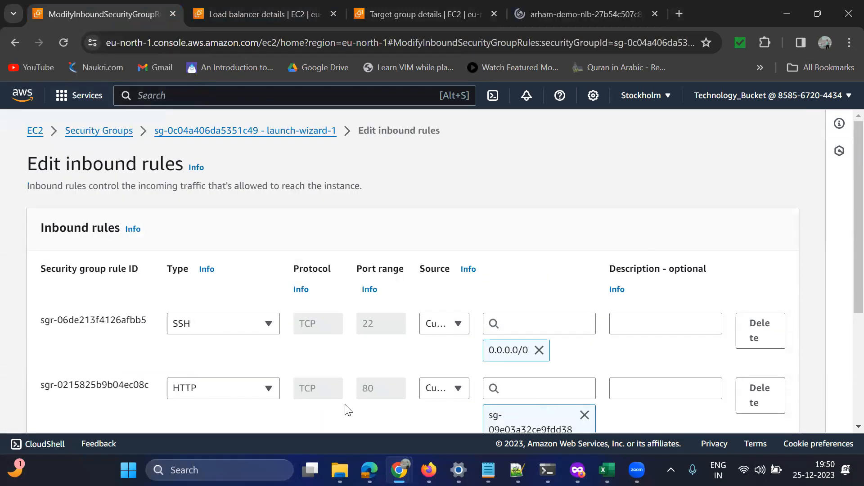
pyautogui.scroll(-3, 324, 409)
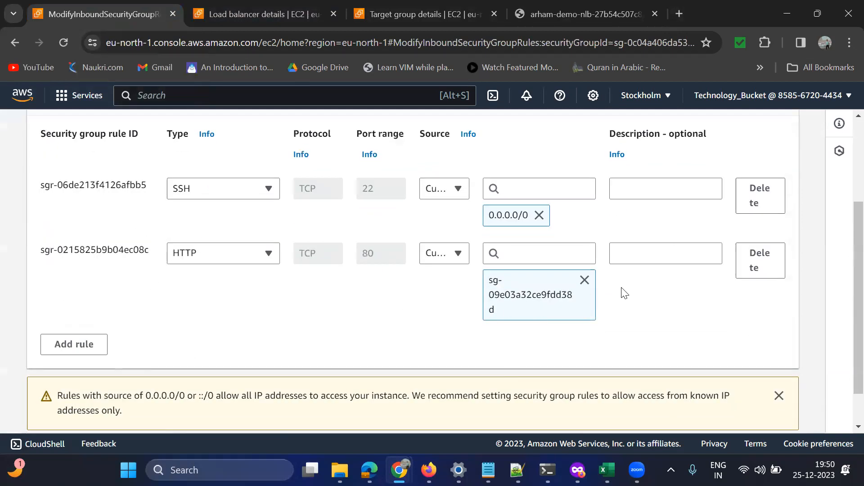
pyautogui.click(639, 251)
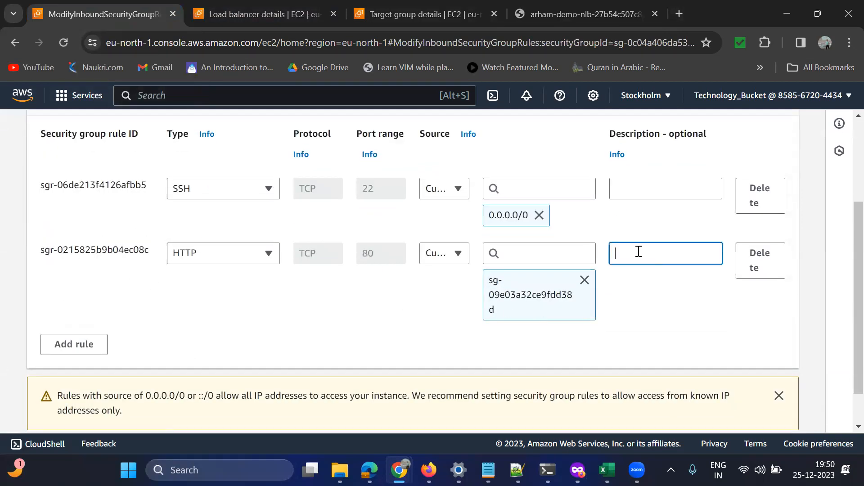
pyautogui.write('for ALB')
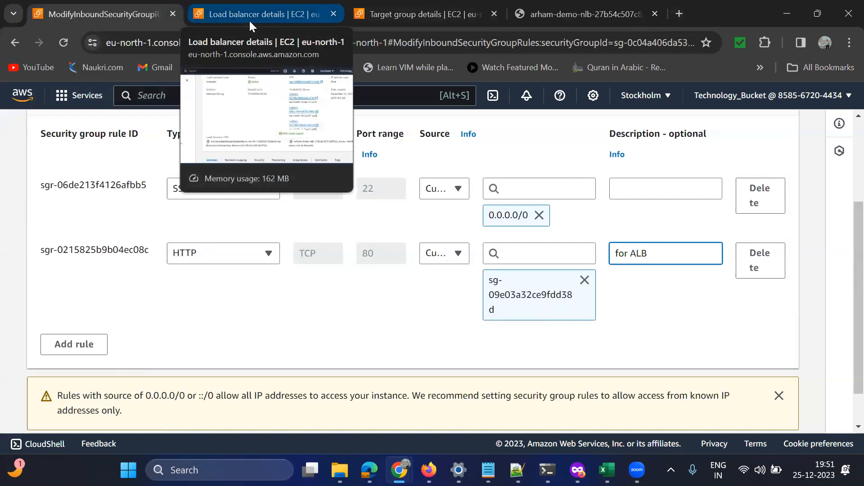
# Add an inbound HTTP rule on port 80 with the source set to anywhere, 0.0.0.0/0
pyautogui.click(71, 350)
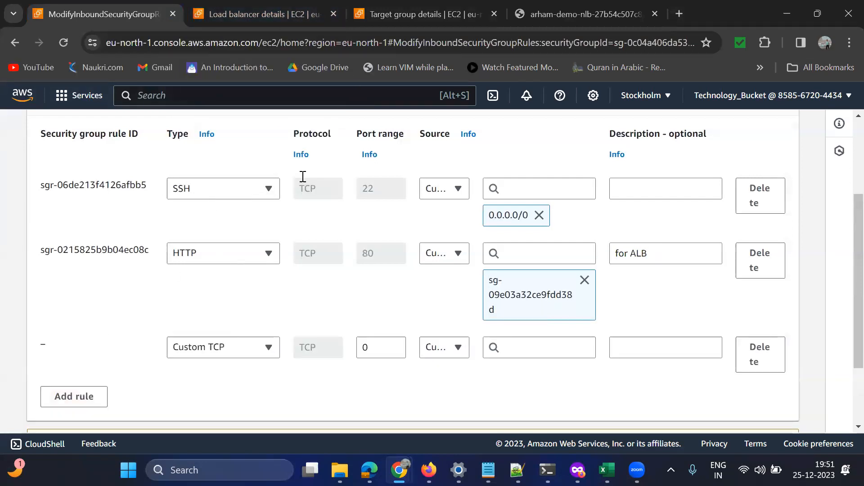
pyautogui.click(258, 356)
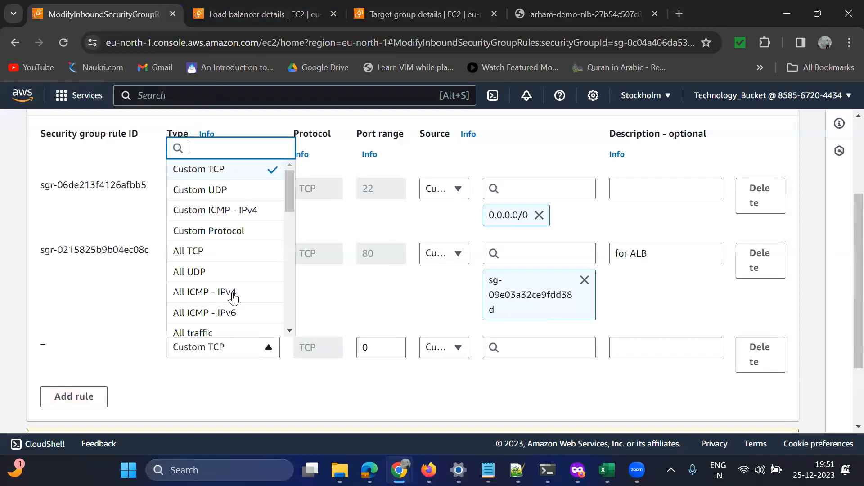
pyautogui.scroll(-3, 228, 275)
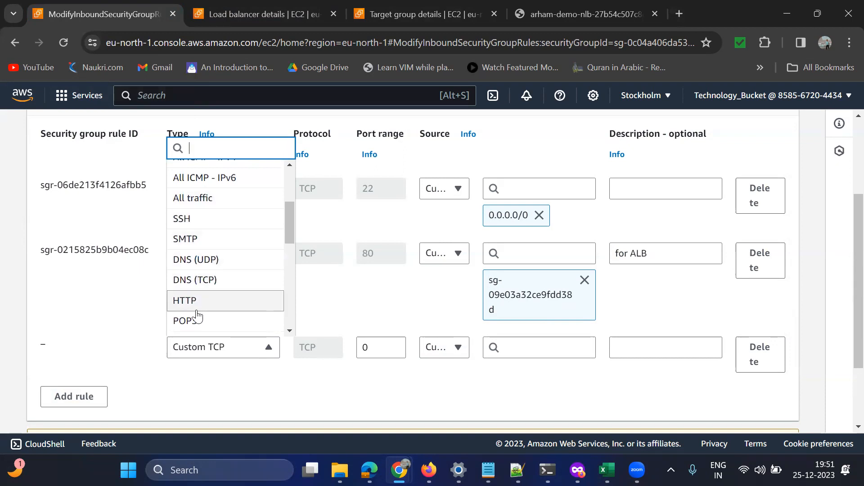
pyautogui.click(197, 301)
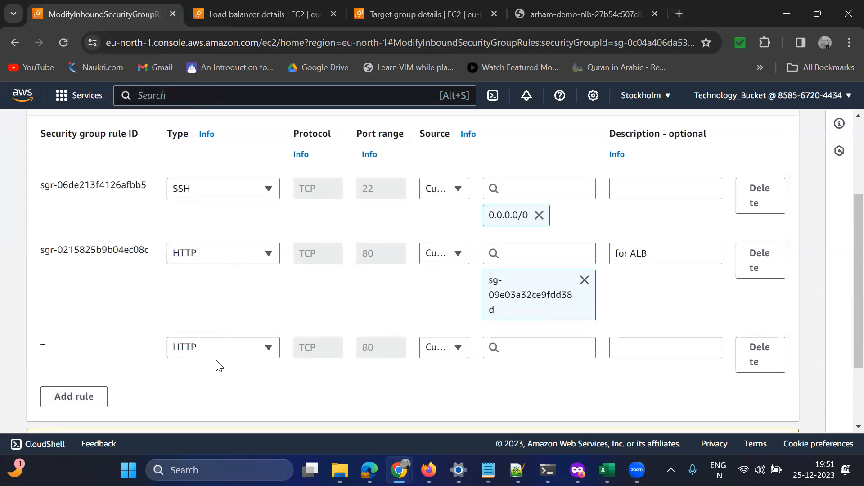
pyautogui.click(451, 352)
pyautogui.click(466, 285)
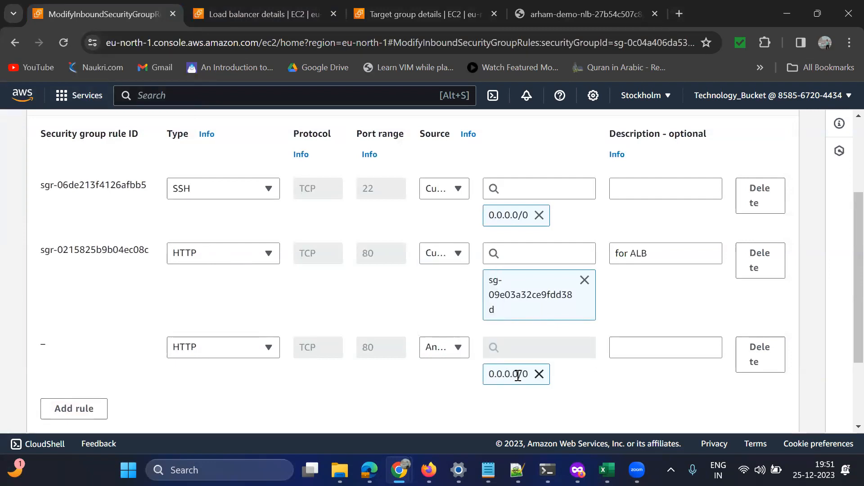
# Change the new HTTP rule's source to the custom security group nlb-sg and save the inbound rules
pyautogui.click(457, 348)
pyautogui.click(515, 347)
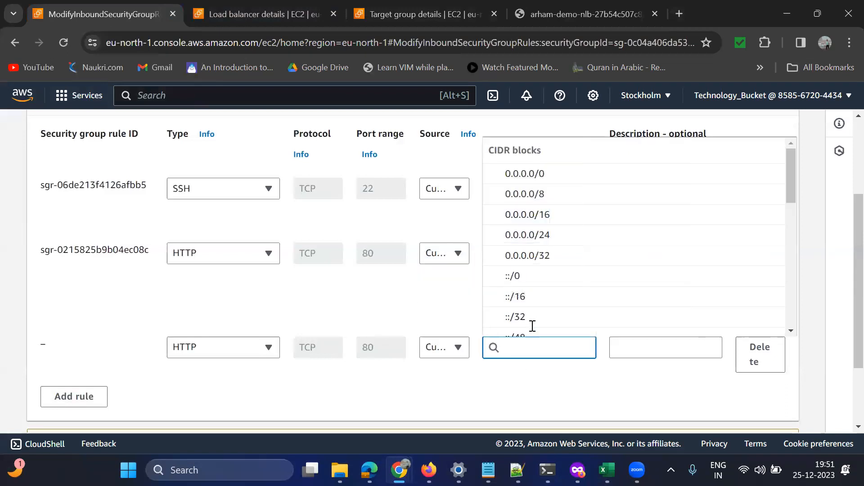
pyautogui.scroll(-3, 638, 233)
pyautogui.scroll(-2, 638, 234)
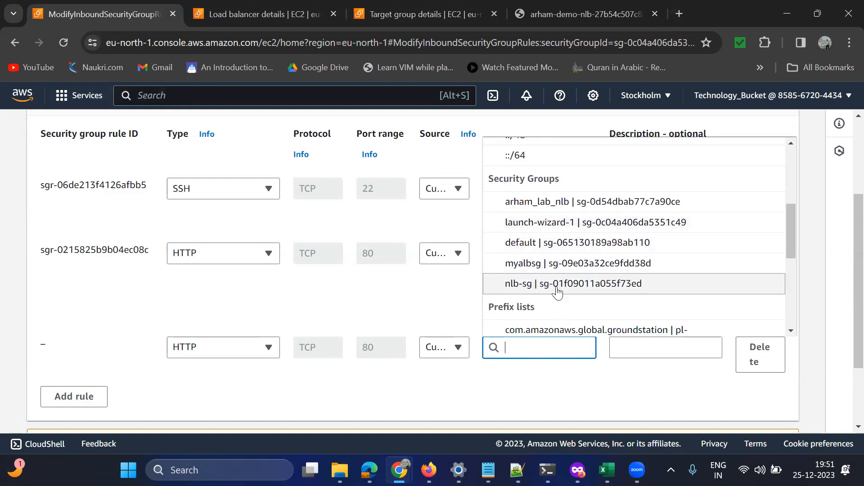
pyautogui.click(530, 284)
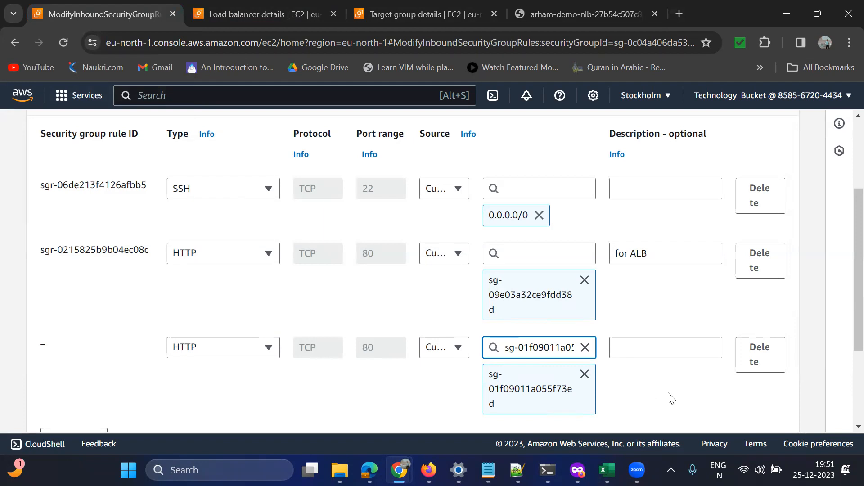
pyautogui.scroll(-3, 666, 391)
pyautogui.click(785, 417)
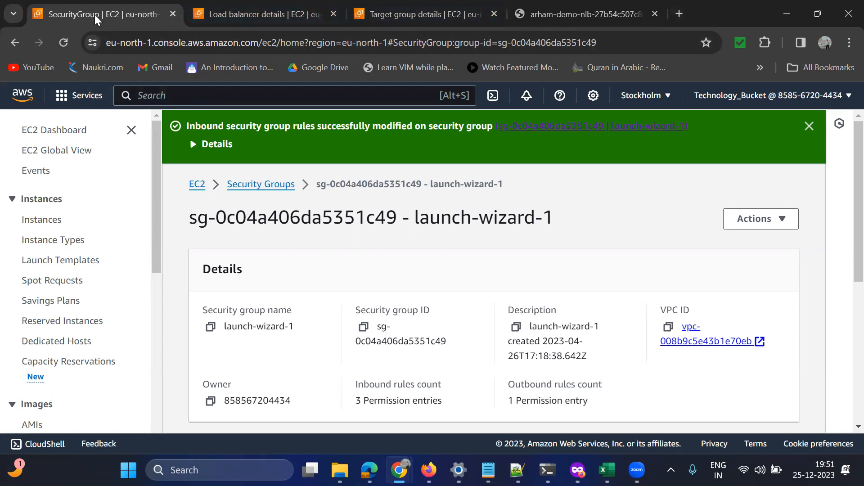
# Reload the page at the load balancer's DNS address to test whether it responds
pyautogui.click(580, 14)
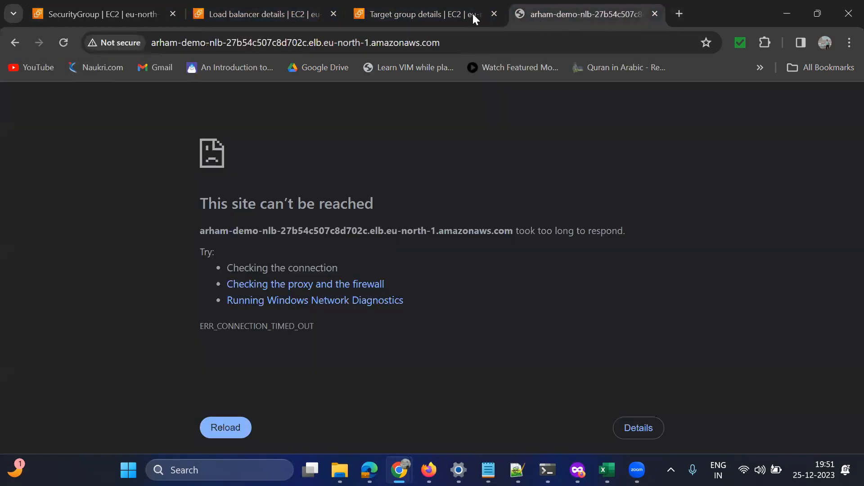
pyautogui.click(70, 42)
pyautogui.click(65, 47)
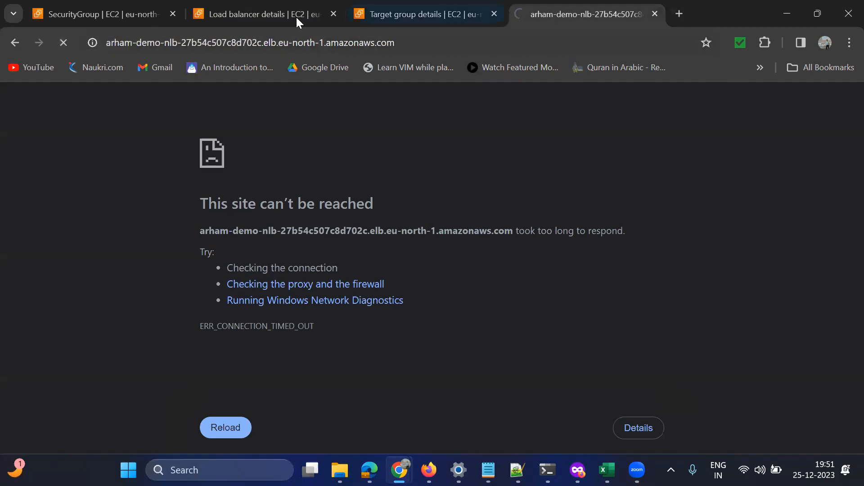
# Refresh the nlb-targets target group and check its targets' health, glancing at the arham-demo-nlb details while it reloads
pyautogui.click(386, 14)
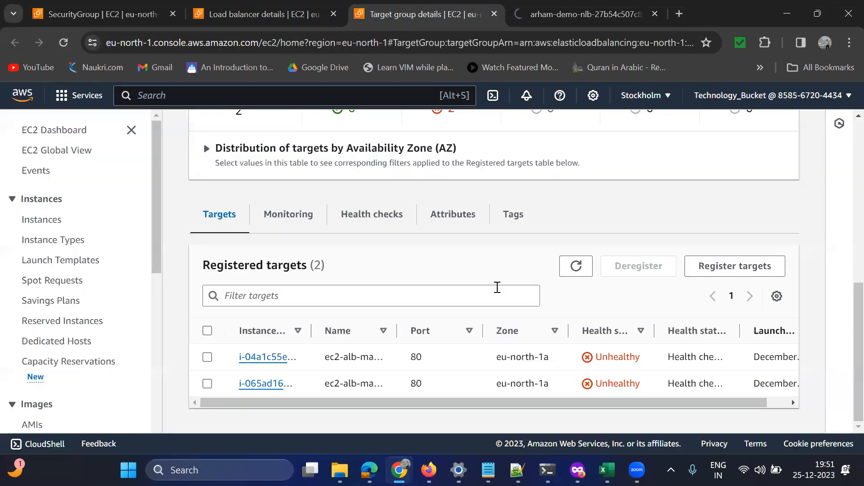
pyautogui.click(575, 267)
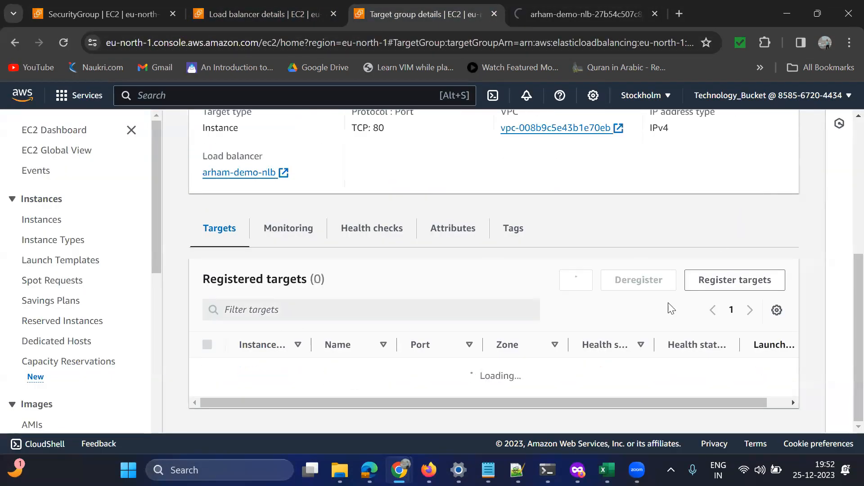
pyautogui.scroll(10, 498, 328)
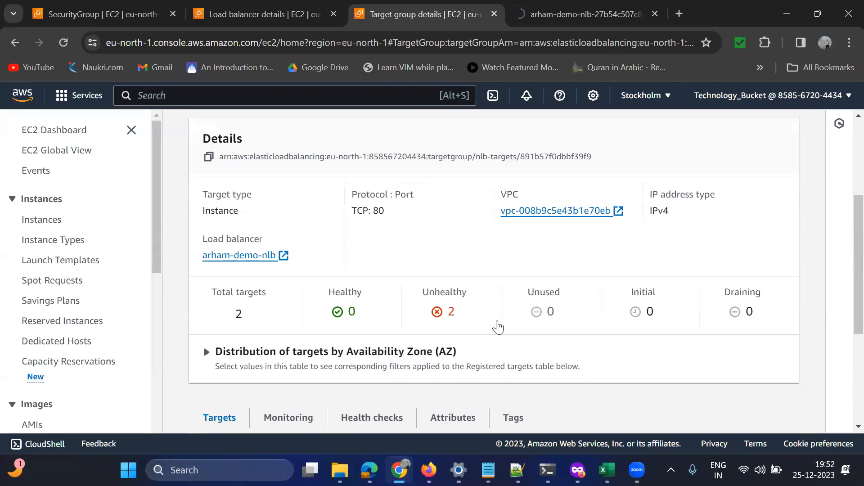
pyautogui.click(779, 212)
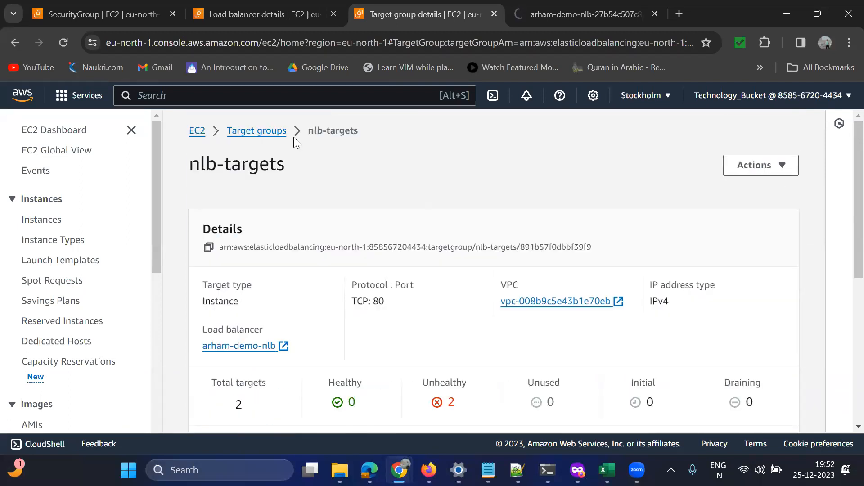
pyautogui.click(63, 43)
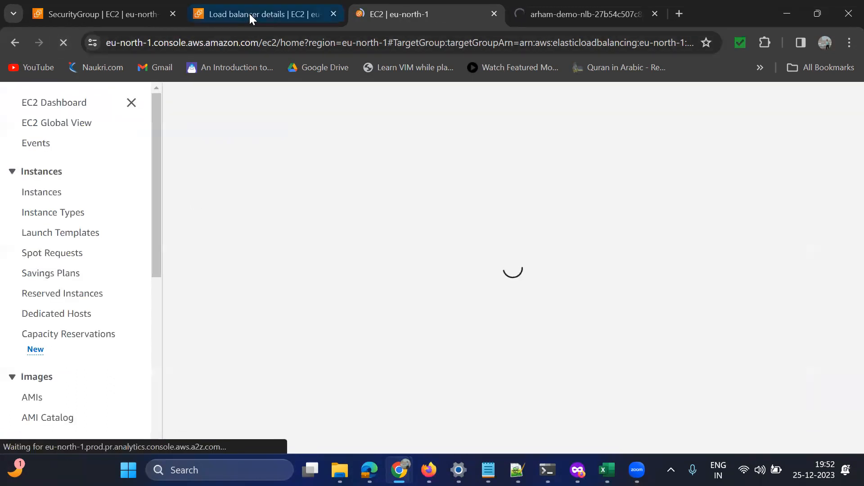
pyautogui.click(267, 17)
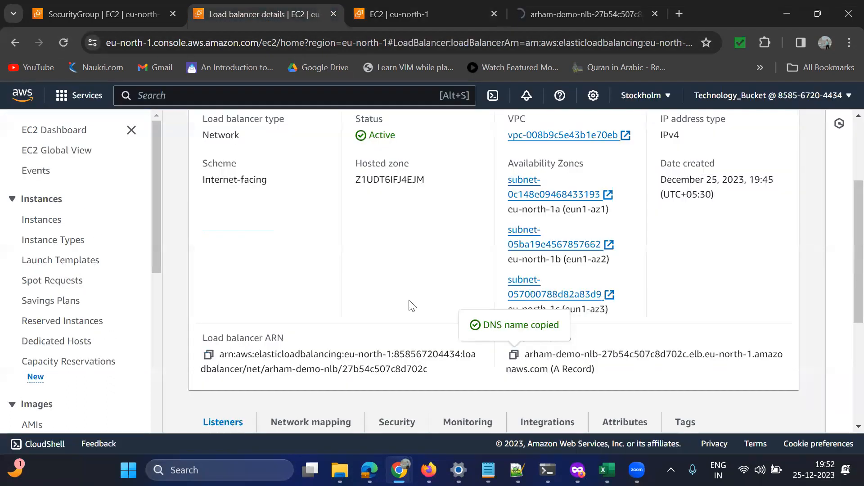
pyautogui.scroll(-3, 399, 320)
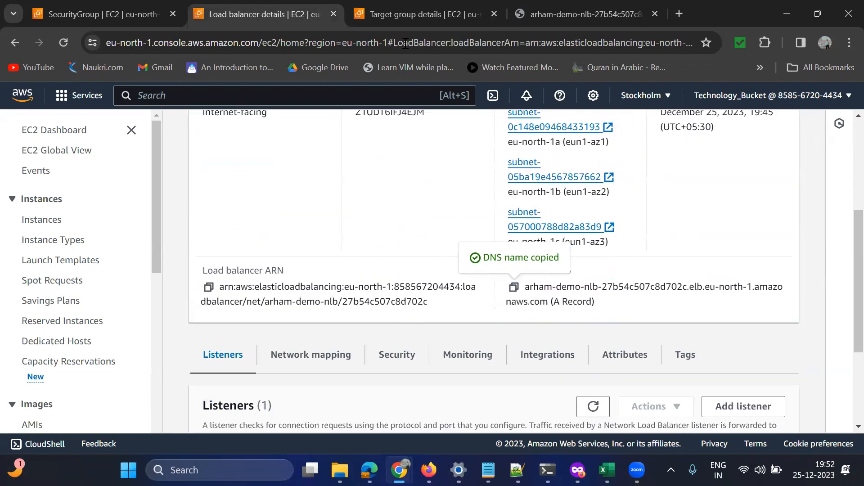
pyautogui.click(406, 14)
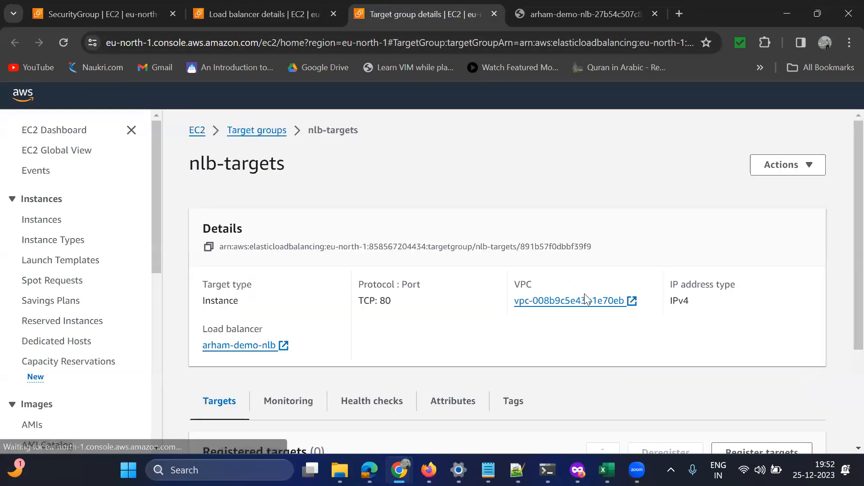
pyautogui.scroll(-3, 584, 294)
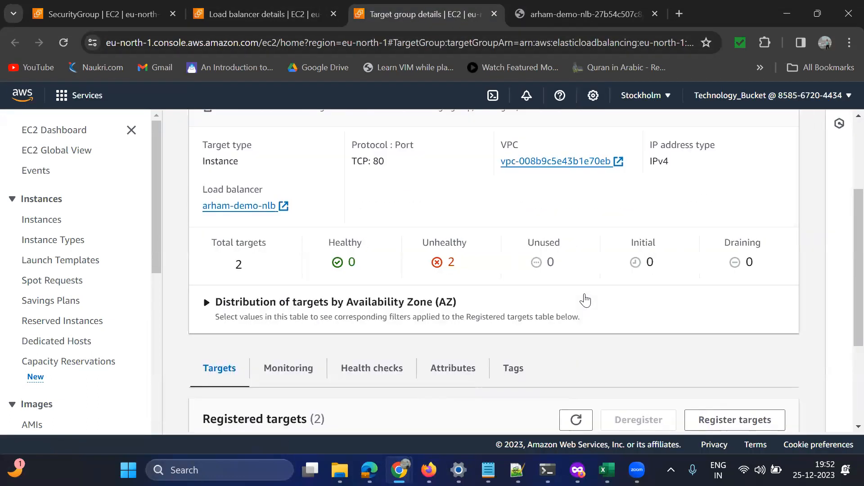
pyautogui.scroll(-3, 585, 300)
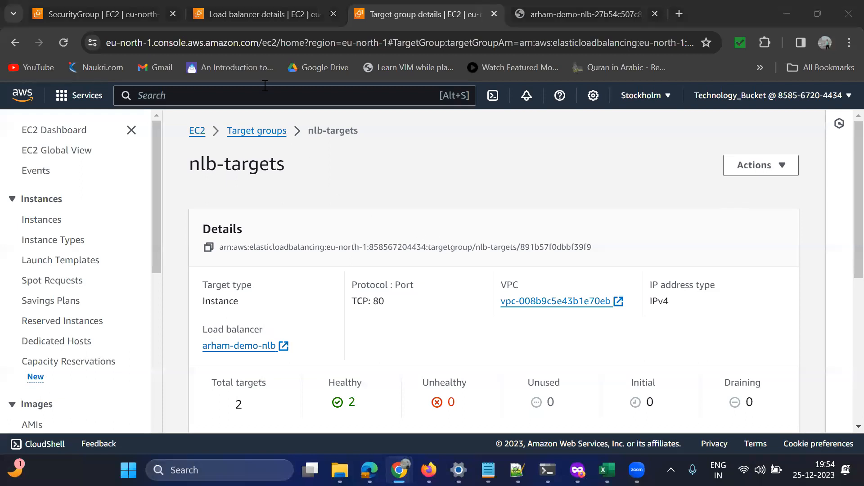
# Recheck the health status of both registered targets in nlb-targets and refresh the target list
pyautogui.scroll(-1, 668, 332)
pyautogui.scroll(1, 667, 333)
pyautogui.scroll(-6, 708, 292)
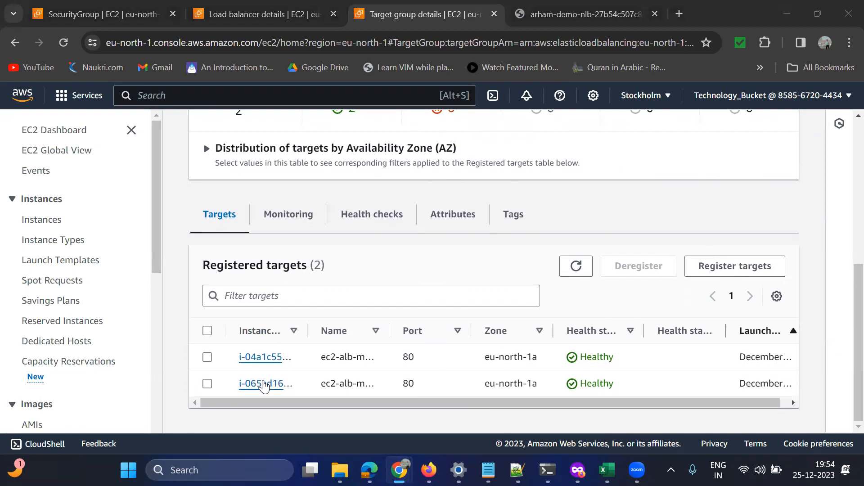
pyautogui.click(576, 266)
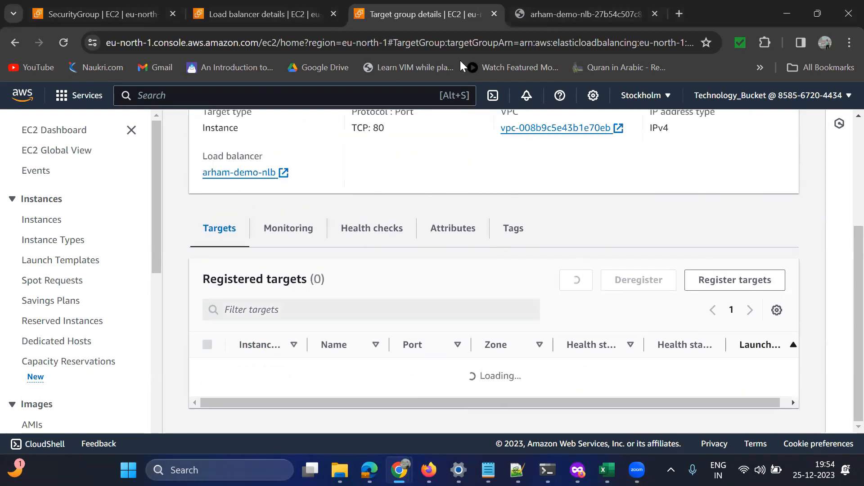
pyautogui.click(264, 7)
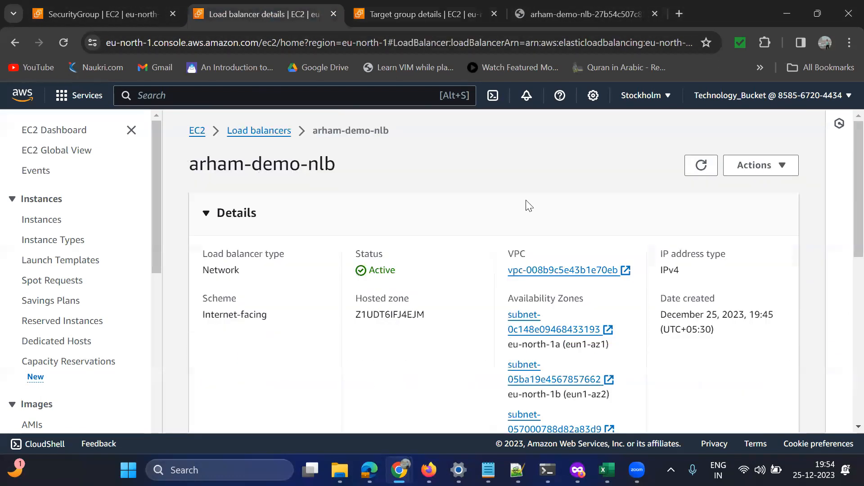
pyautogui.click(415, 15)
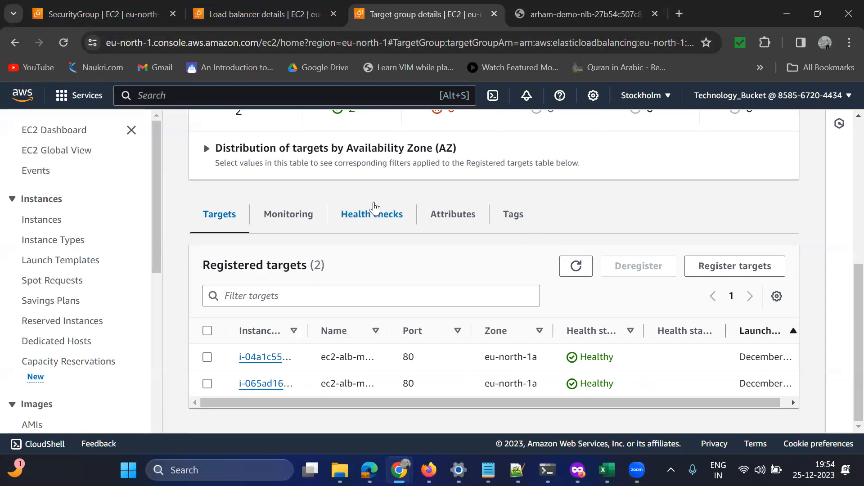
# Copy the DNS name of arham-demo-nlb and load it in the existing browser tab for that address
pyautogui.click(284, 18)
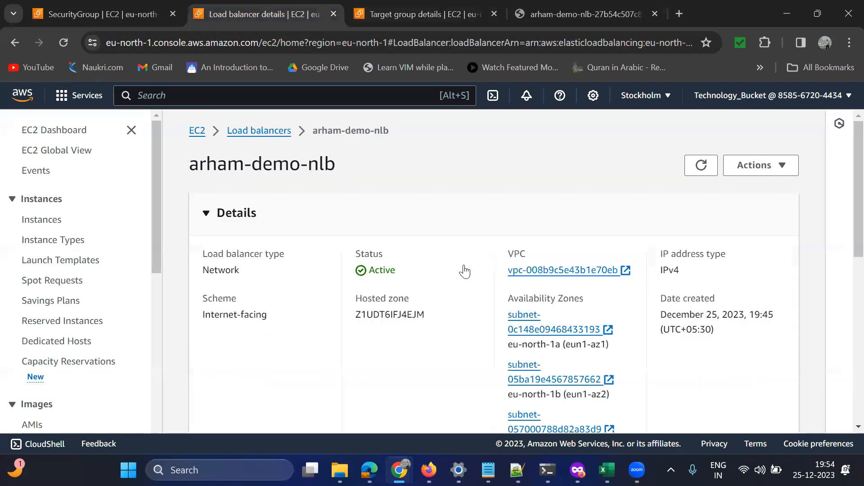
pyautogui.scroll(-5, 476, 363)
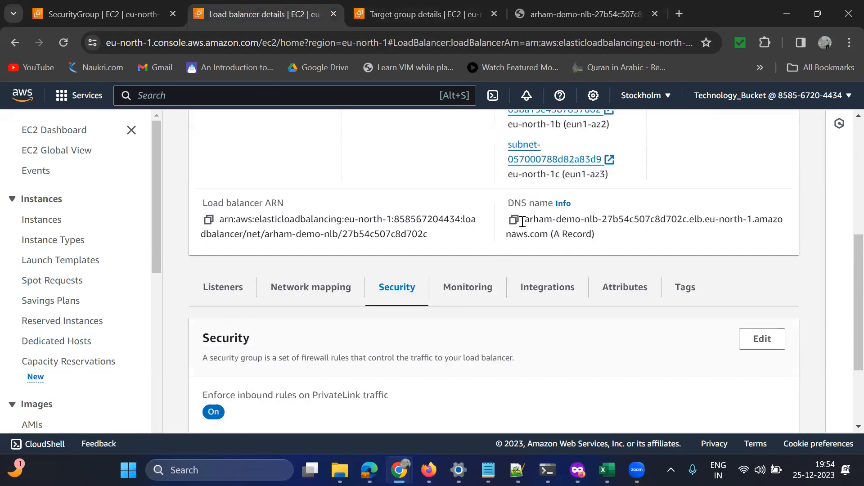
pyautogui.click(513, 219)
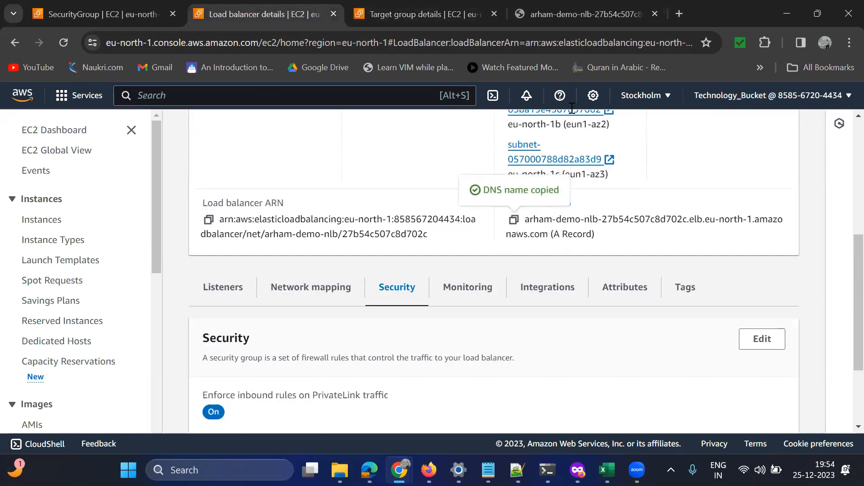
pyautogui.click(576, 16)
pyautogui.click(549, 35)
pyautogui.hotkey('ctrl', 'v')
pyautogui.press('Return')
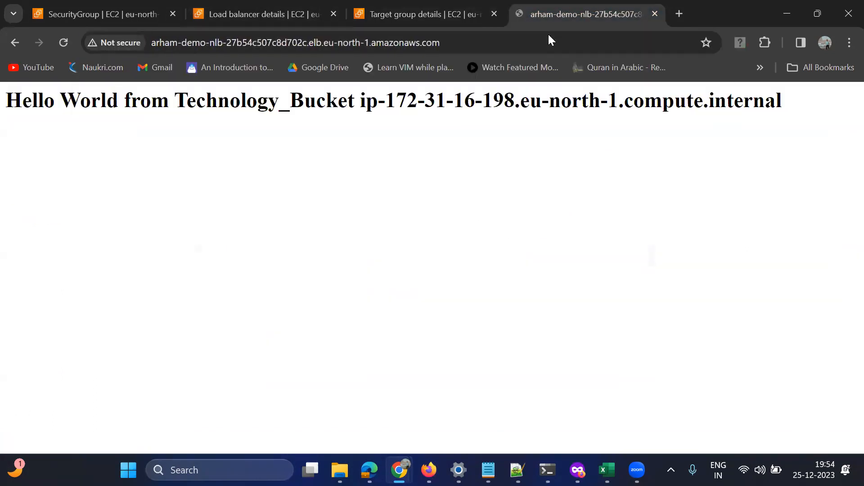
# Reload the Hello World page and compare the instance host name it shows before and after
pyautogui.moveTo(470, 97); pyautogui.dragTo(511, 96)
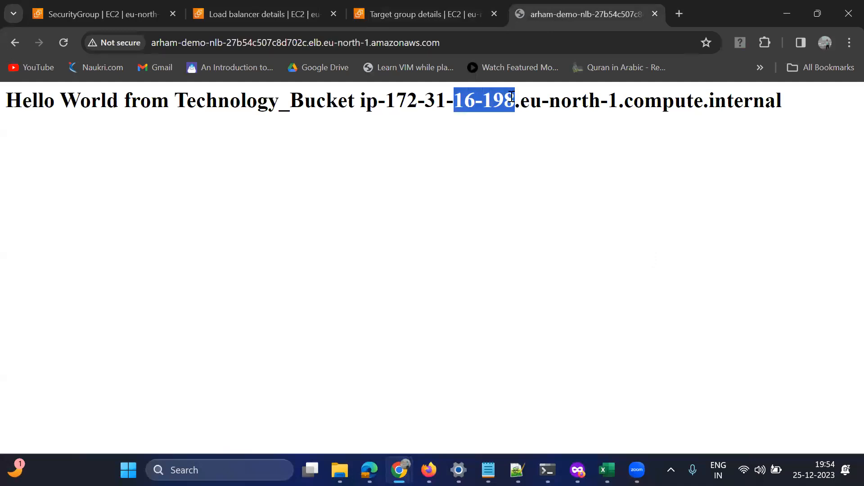
pyautogui.click(515, 100)
pyautogui.moveTo(520, 100); pyautogui.dragTo(436, 100)
pyautogui.click(59, 45)
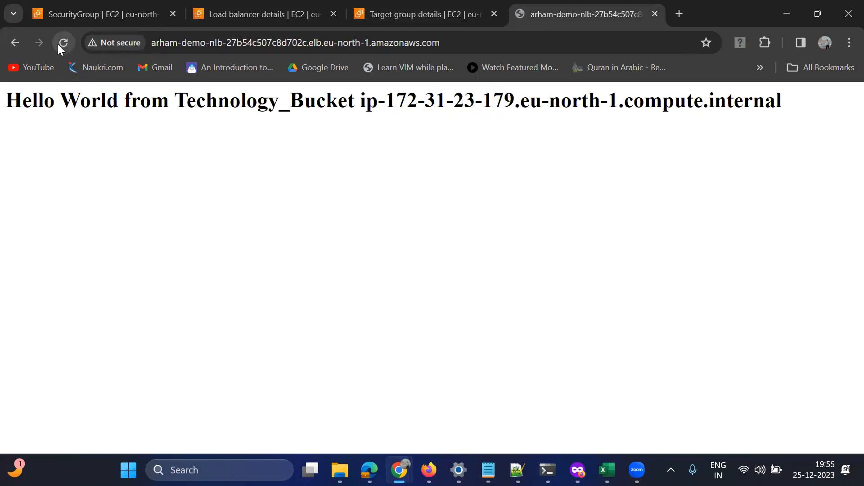
pyautogui.moveTo(531, 100); pyautogui.dragTo(368, 102)
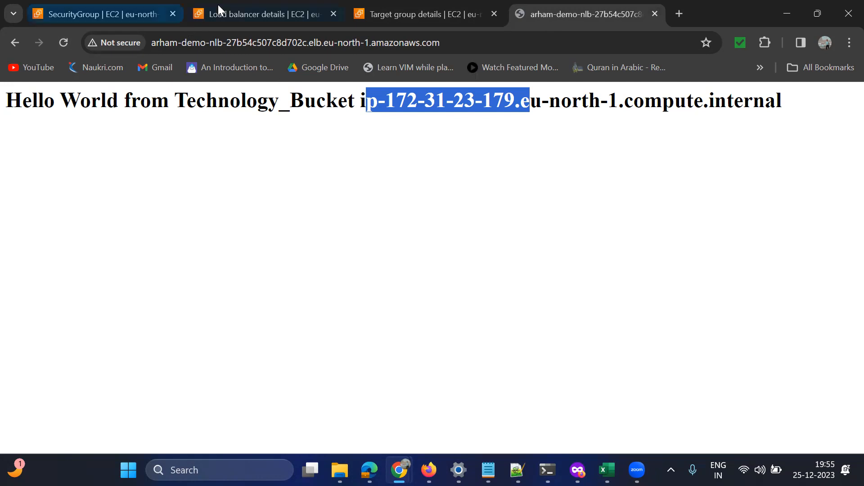
# Review the details of arham-demo-nlb and the inbound rules of the launch-wizard-1 security group
pyautogui.click(250, 15)
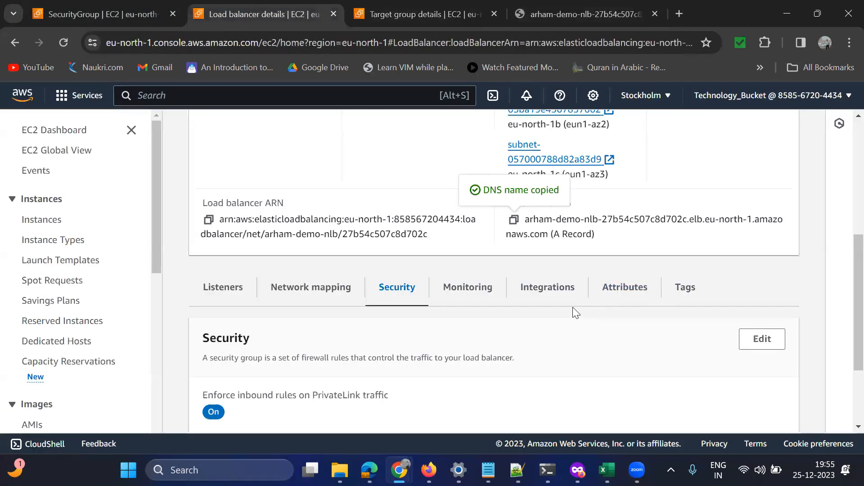
pyautogui.scroll(3, 576, 313)
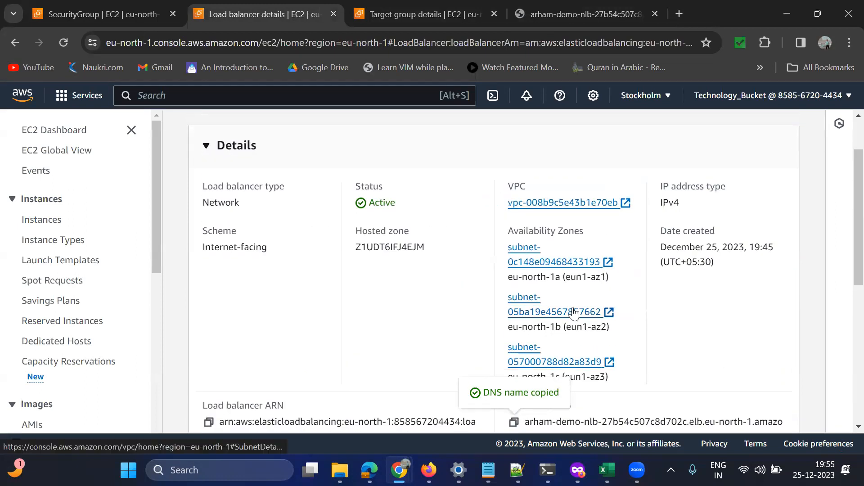
pyautogui.scroll(1, 575, 313)
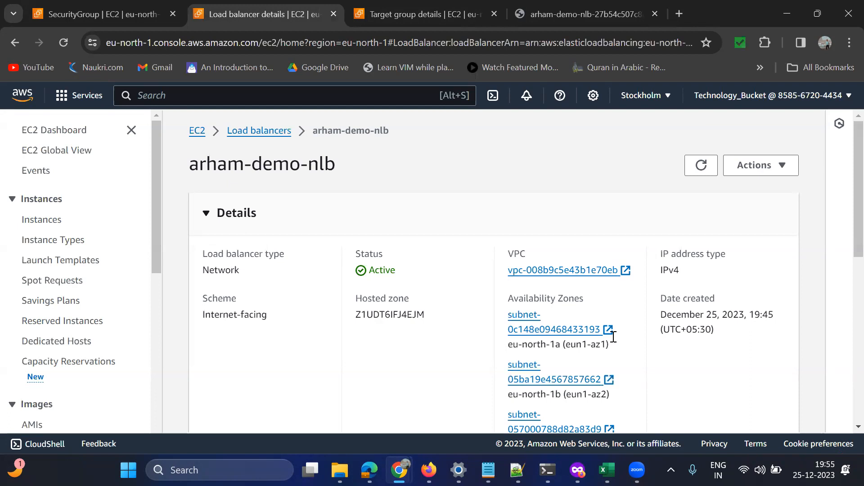
pyautogui.click(552, 12)
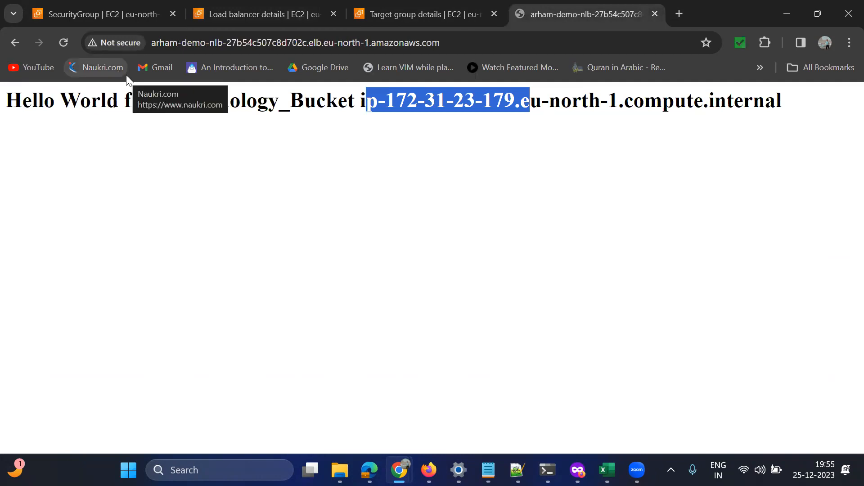
pyautogui.click(115, 13)
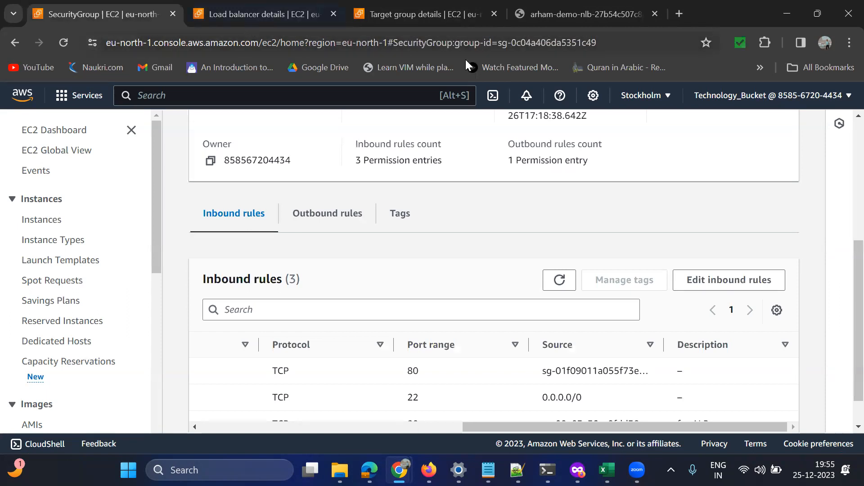
# Search the web for "aws console" in a new browser tab
pyautogui.click(680, 13)
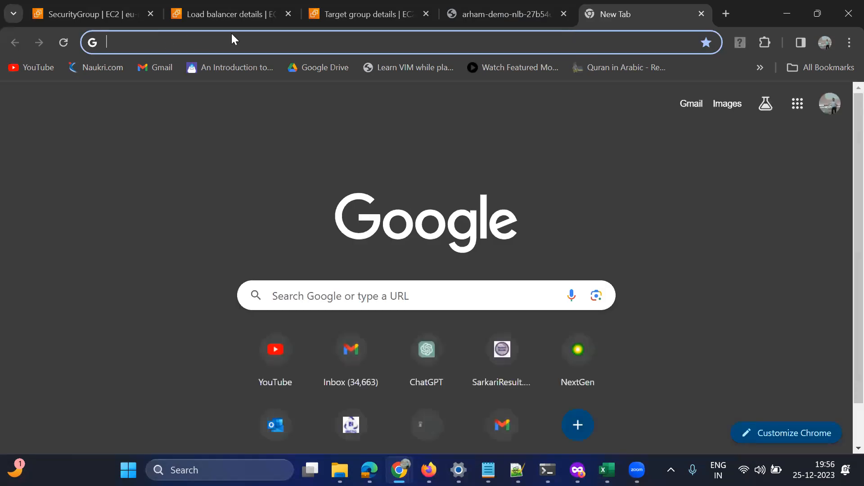
pyautogui.write('aws')
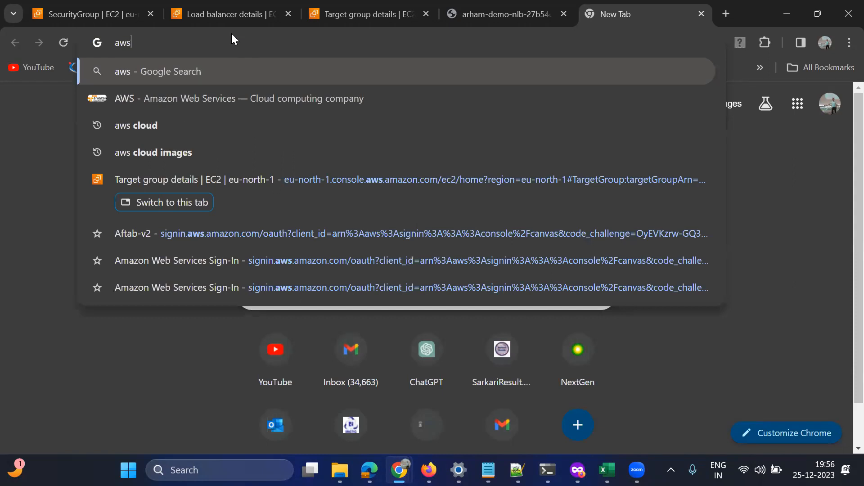
pyautogui.write(' console')
pyautogui.press('Return')
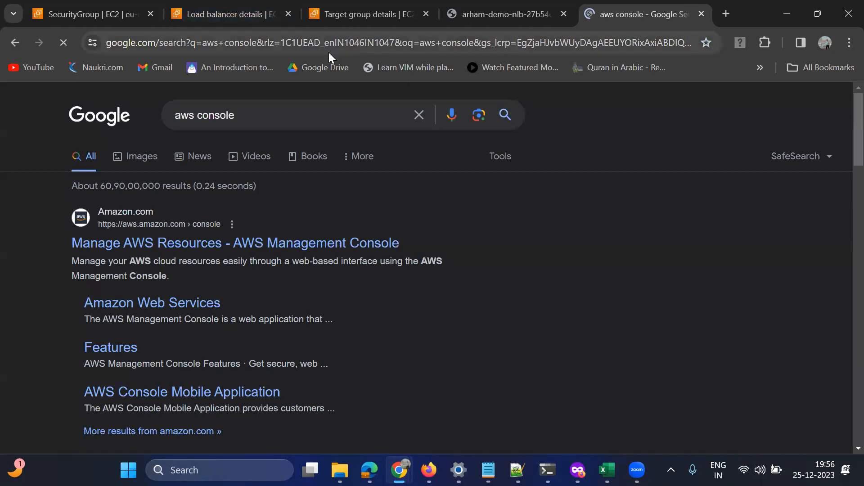
# Examine the https protocol in the Google search address and inspect the site's connection security and certificate
pyautogui.click(122, 43)
pyautogui.click(105, 41)
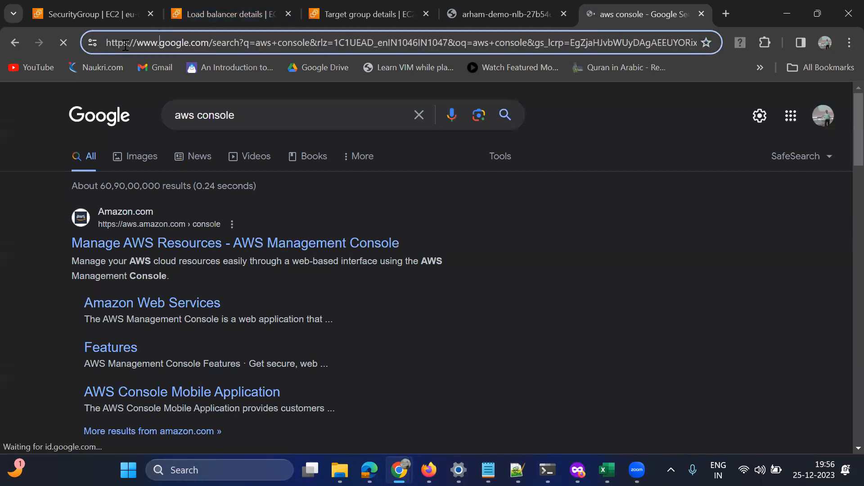
pyautogui.doubleClick(100, 42)
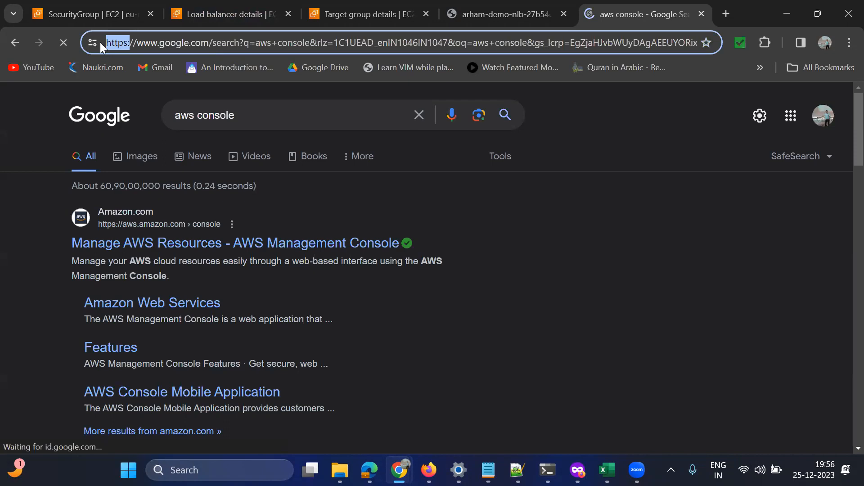
pyautogui.click(92, 43)
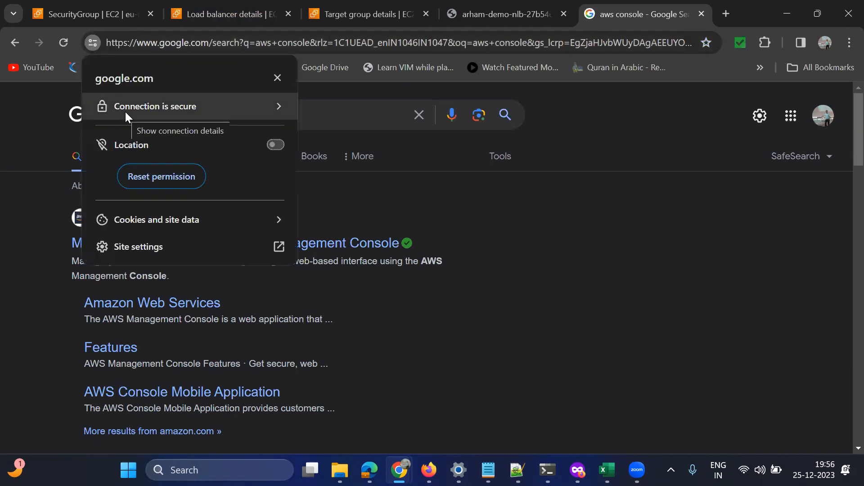
pyautogui.click(259, 108)
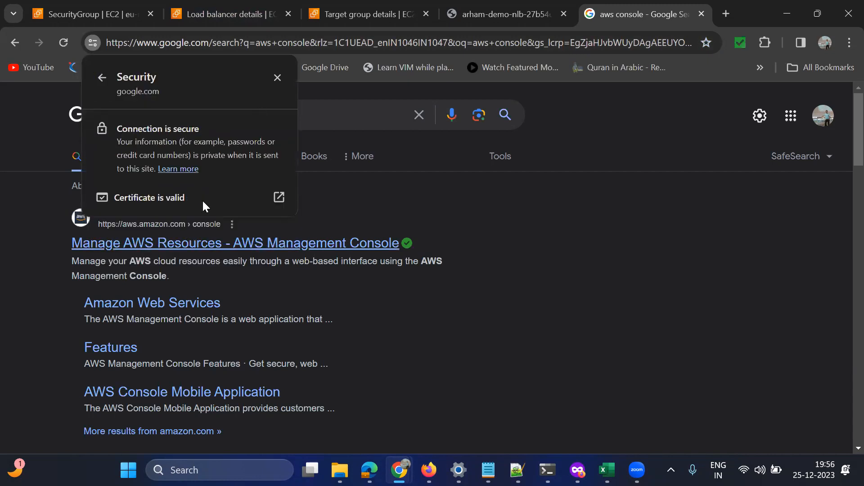
pyautogui.click(150, 198)
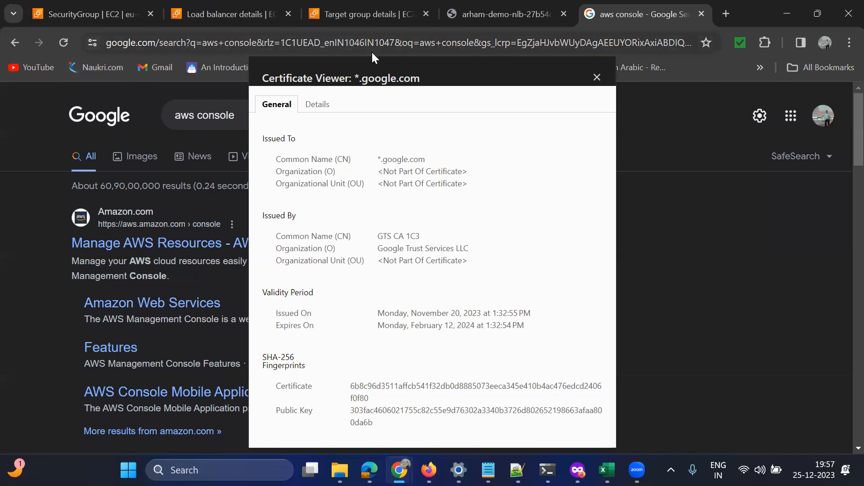
pyautogui.click(597, 80)
# Check the connection security indicator on the load balancer's Hello World page and return to the arham-demo-nlb details
pyautogui.click(502, 16)
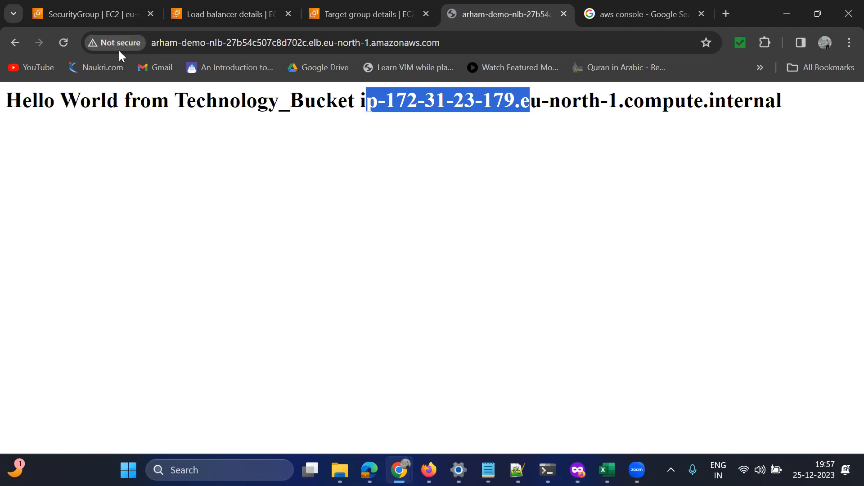
pyautogui.click(228, 15)
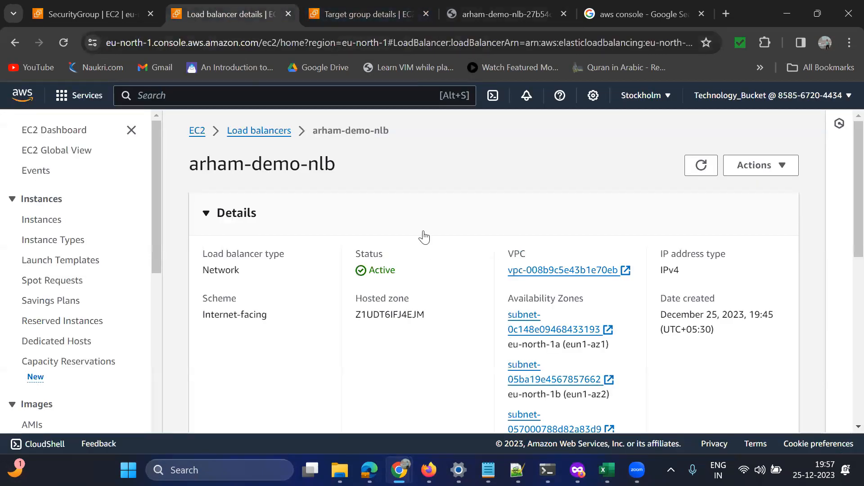